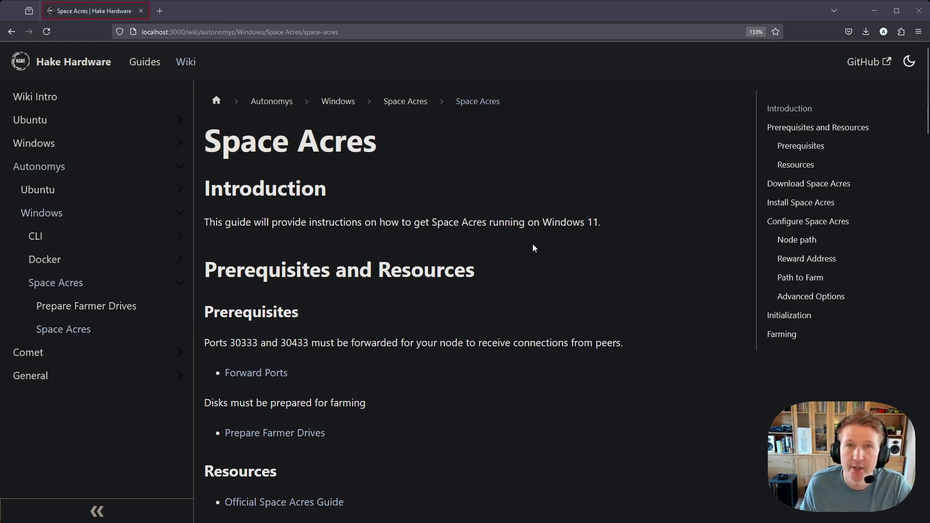
Open the Port Forwarding guide from the wiki's General section.
scroll(533, 243, "down", 3)
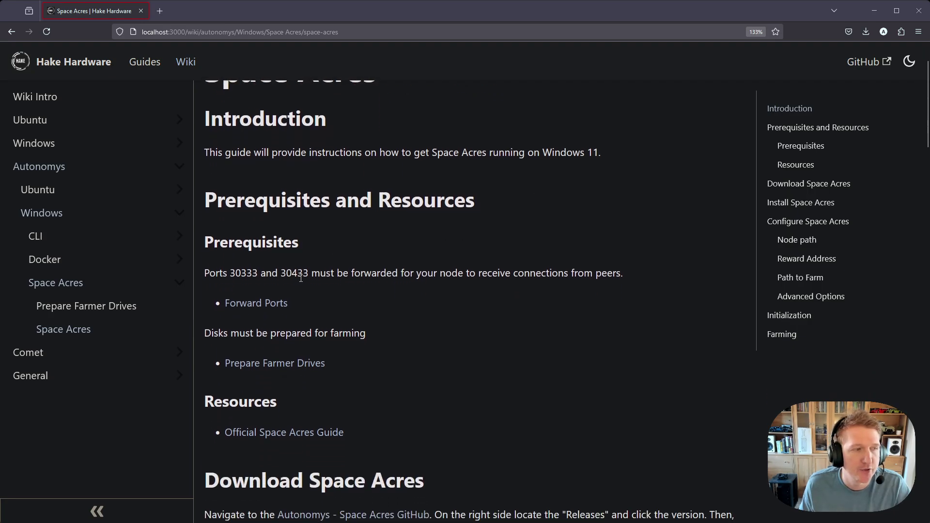
left_click(256, 305)
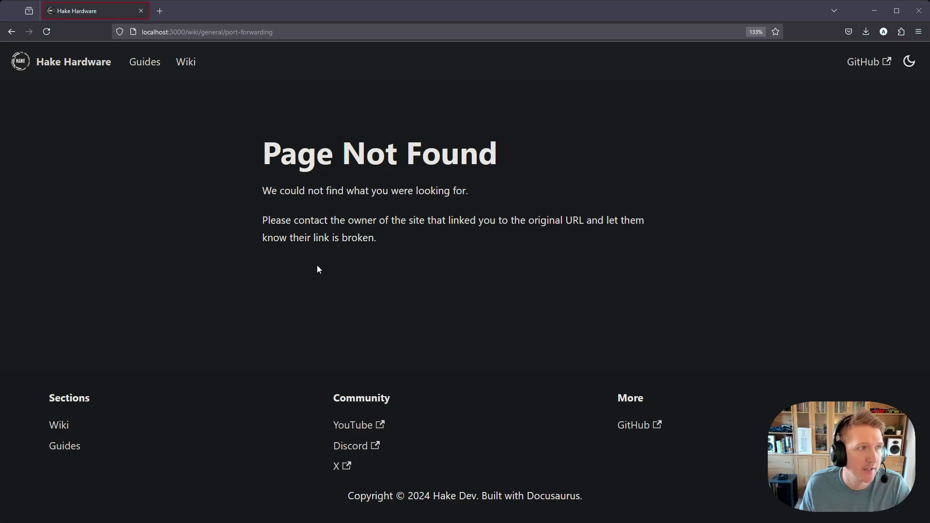
key("alt+Left")
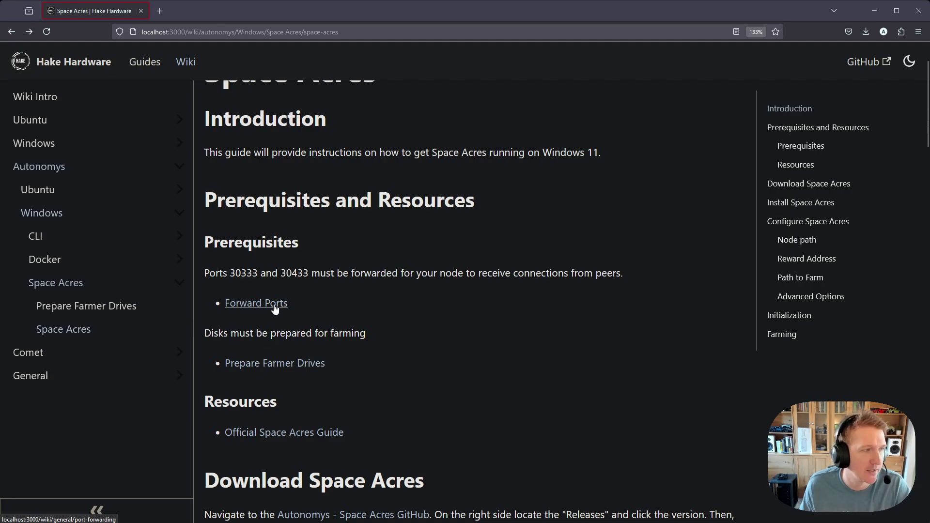
left_click(40, 376)
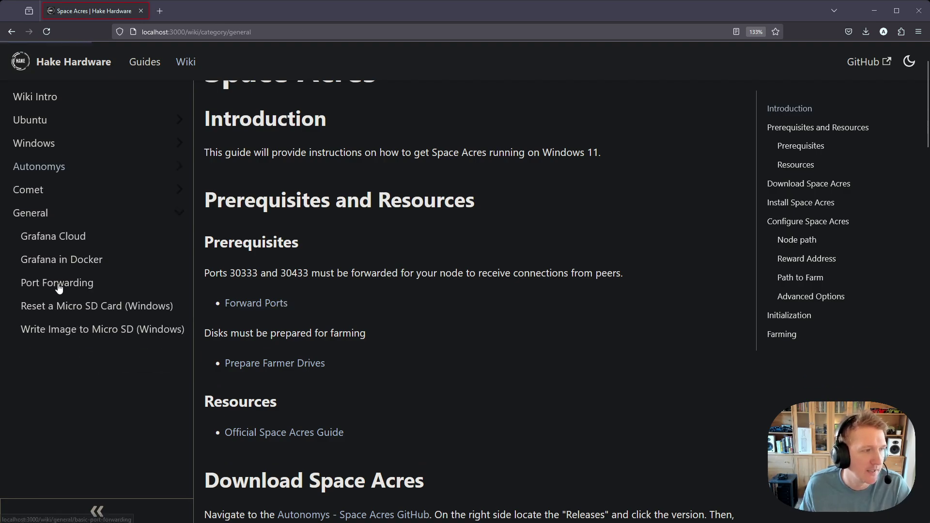
left_click(58, 287)
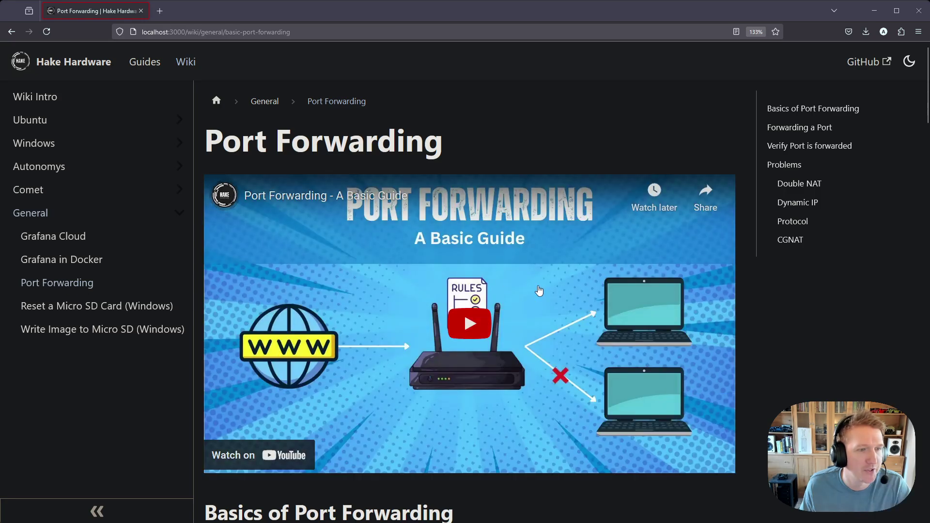
Read the port forwarding guide, then return and highlight required ports 30333 and 30433.
scroll(539, 291, "down", 10)
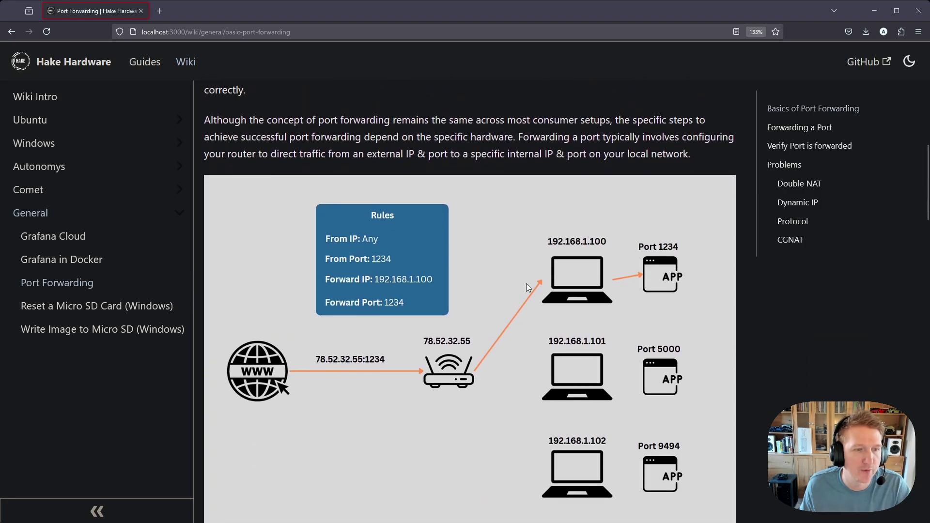
scroll(526, 283, "down", 10)
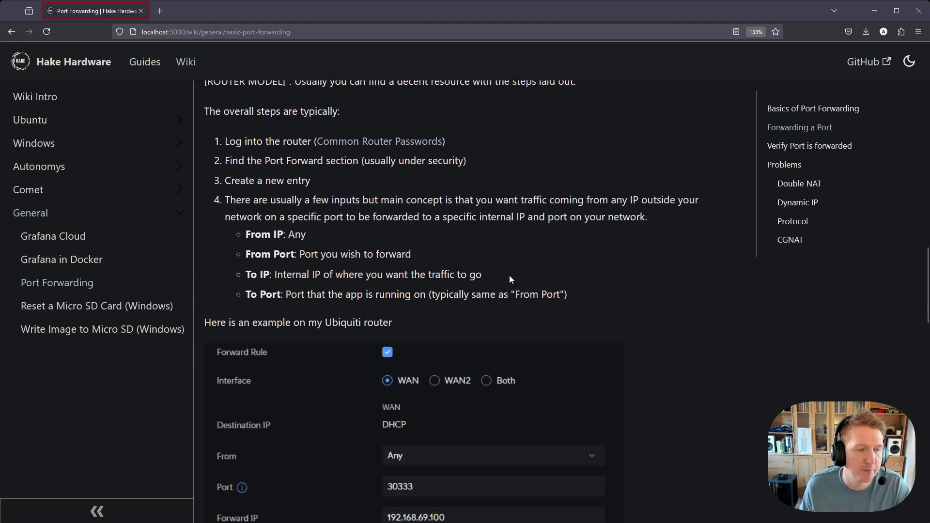
scroll(510, 280, "down", 1)
scroll(489, 257, "down", 2)
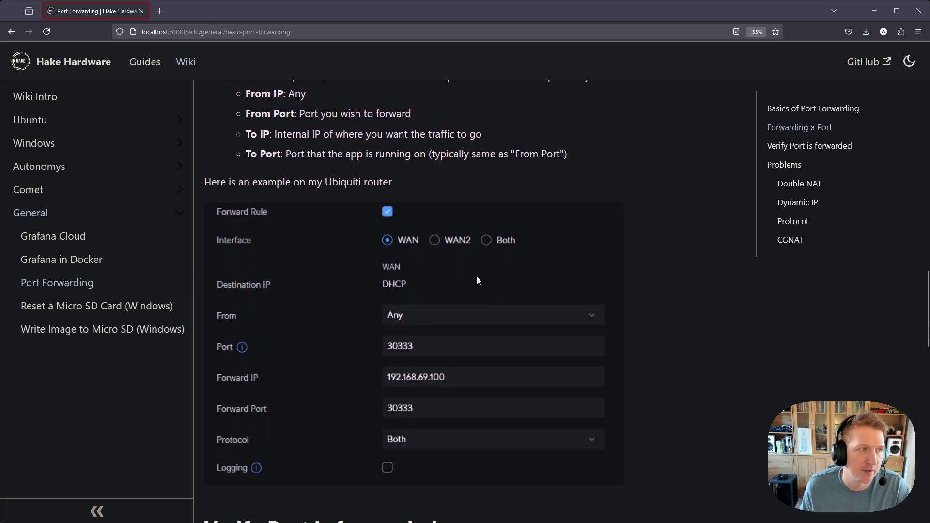
scroll(474, 284, "up", 13)
key("alt+Left")
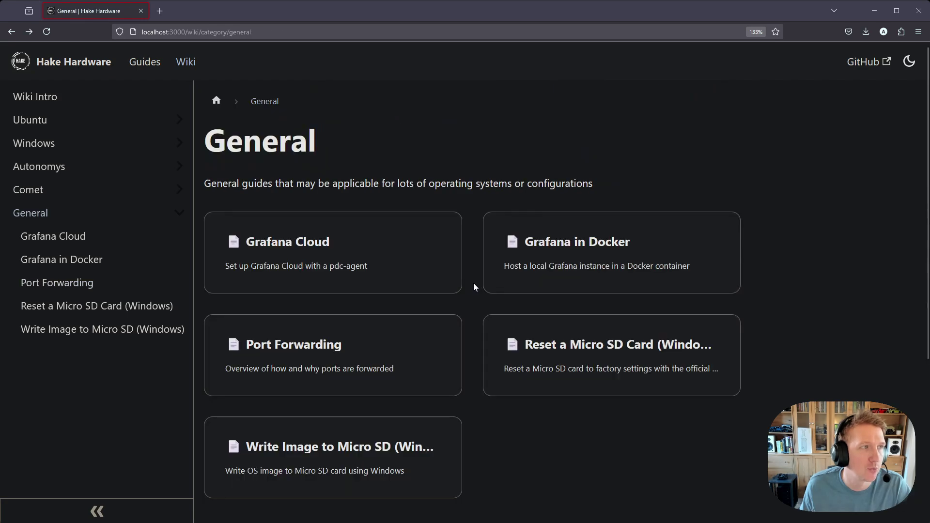
key("alt+Left")
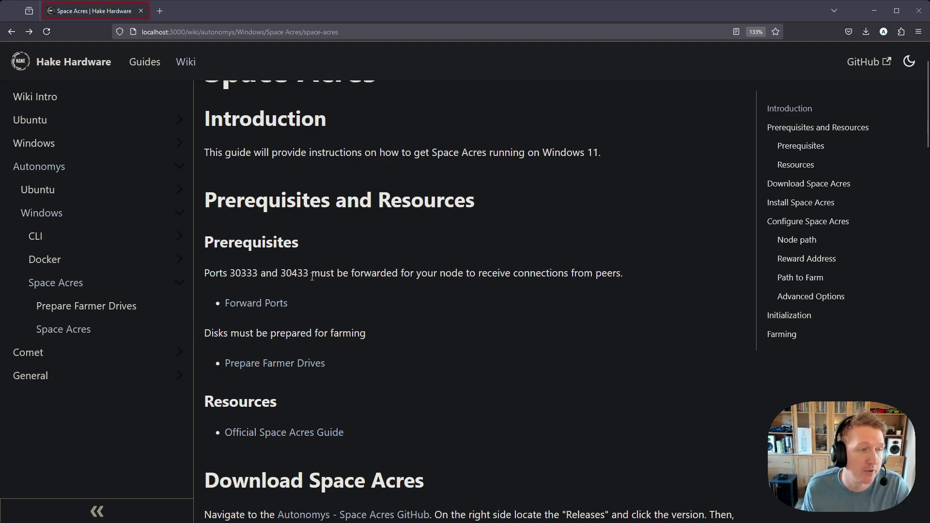
left_click_drag(310, 273, 227, 275)
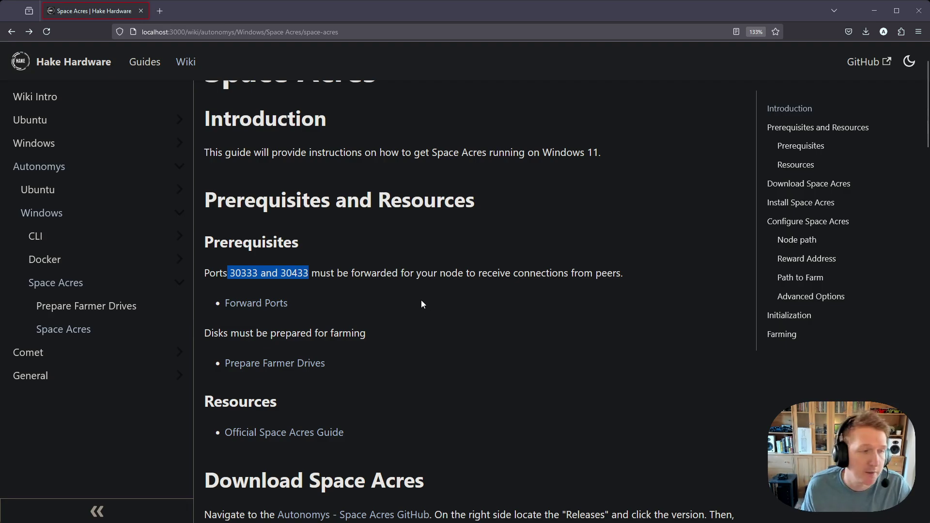
scroll(402, 308, "down", 2)
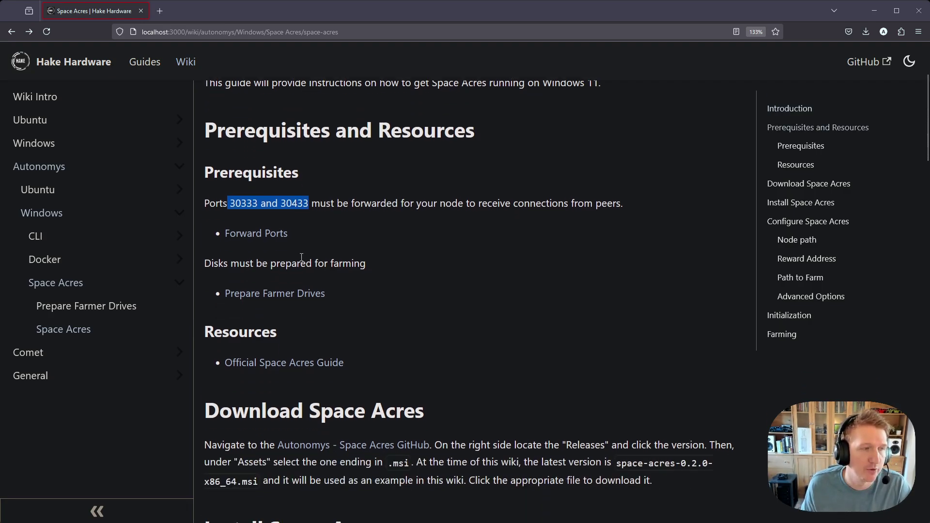
Read the Prepare Farmer Drives guide and return to the Space Acres guide.
left_click(284, 296)
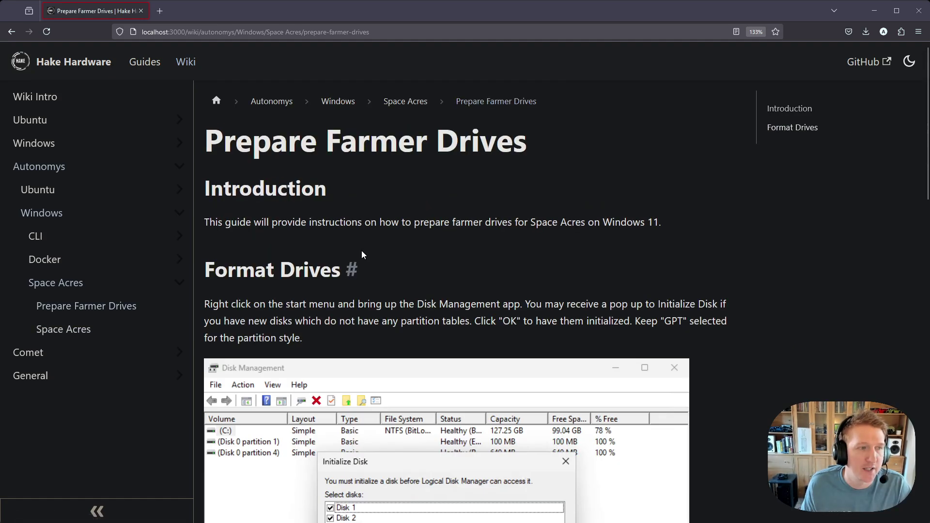
scroll(430, 247, "down", 2)
scroll(430, 247, "down", 15)
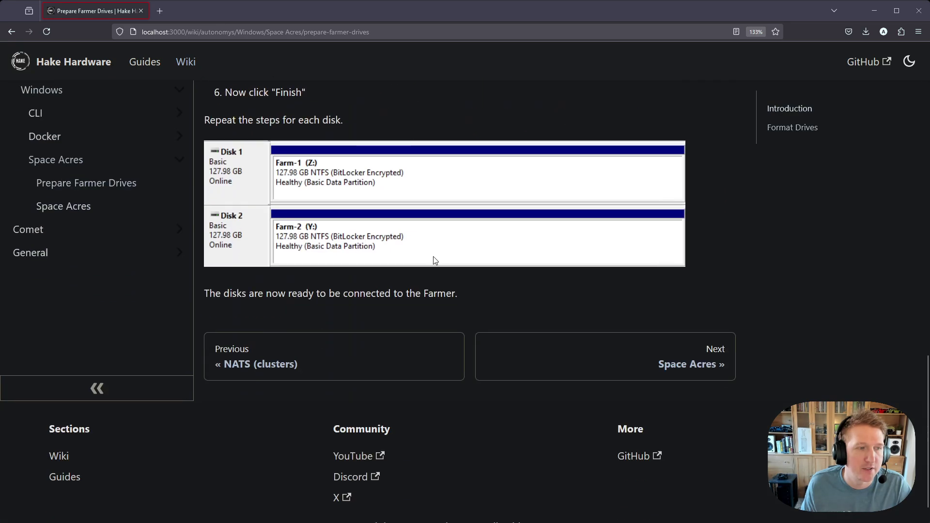
scroll(433, 256, "up", 10)
scroll(434, 256, "up", 7)
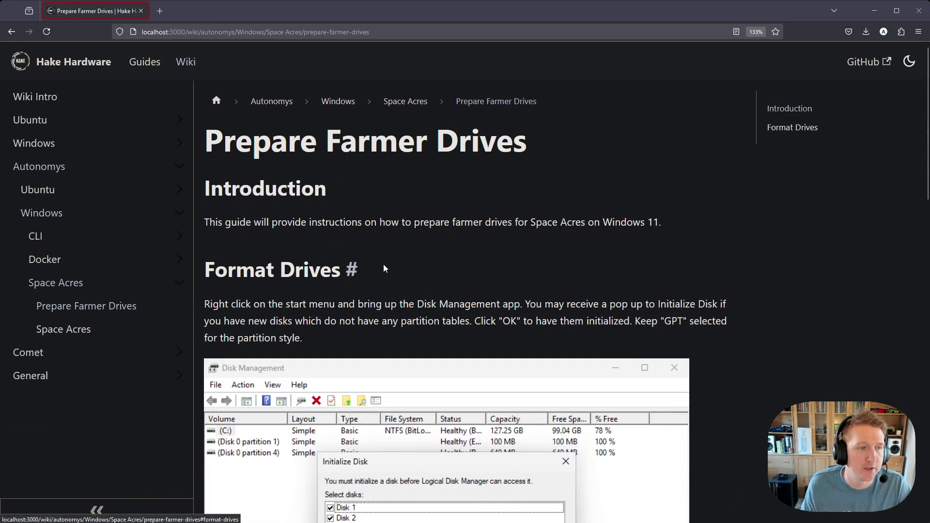
key("alt+Left")
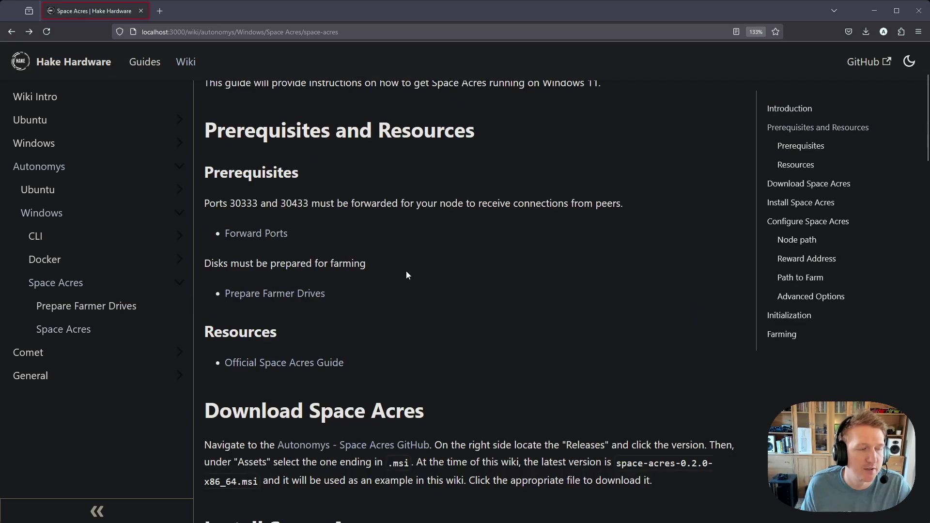
Look through the official Space Acres install guide, then close it.
scroll(345, 294, "down", 2)
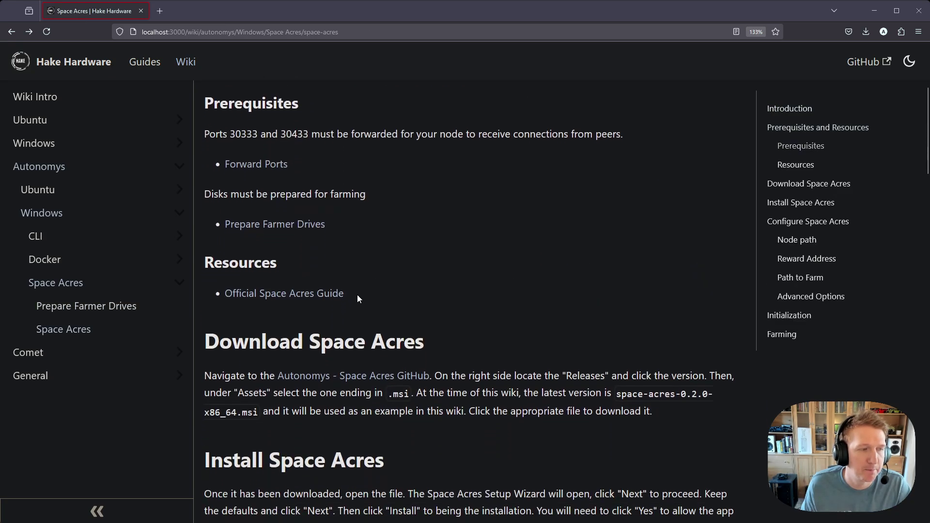
left_click(293, 298)
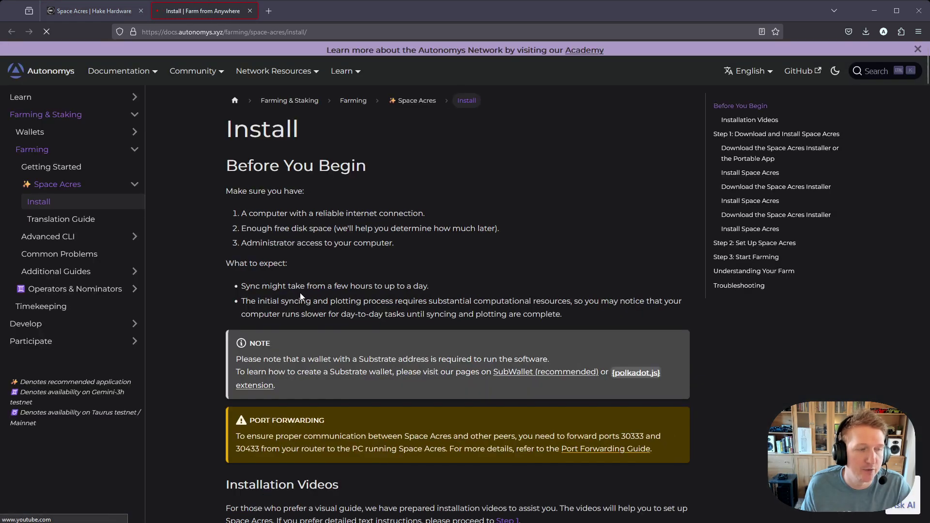
scroll(393, 296, "down", 5)
scroll(392, 293, "down", 10)
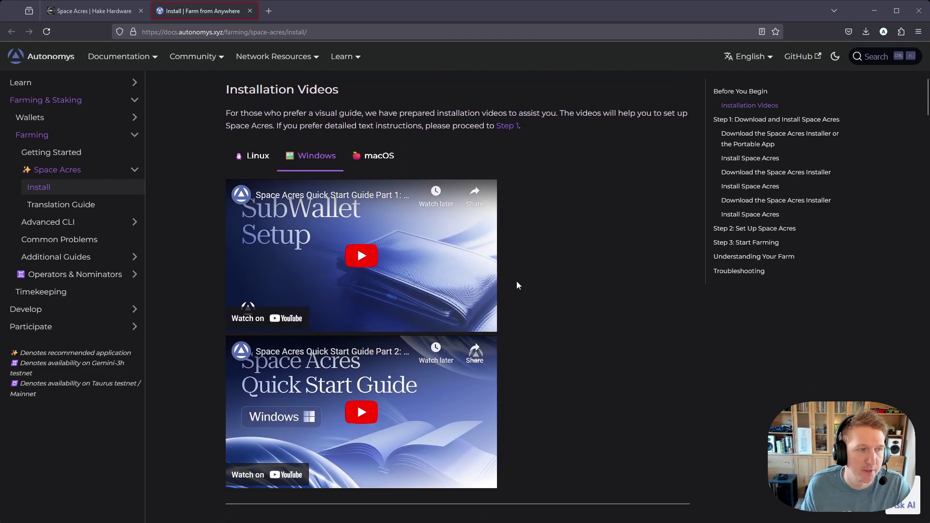
scroll(530, 286, "down", 15)
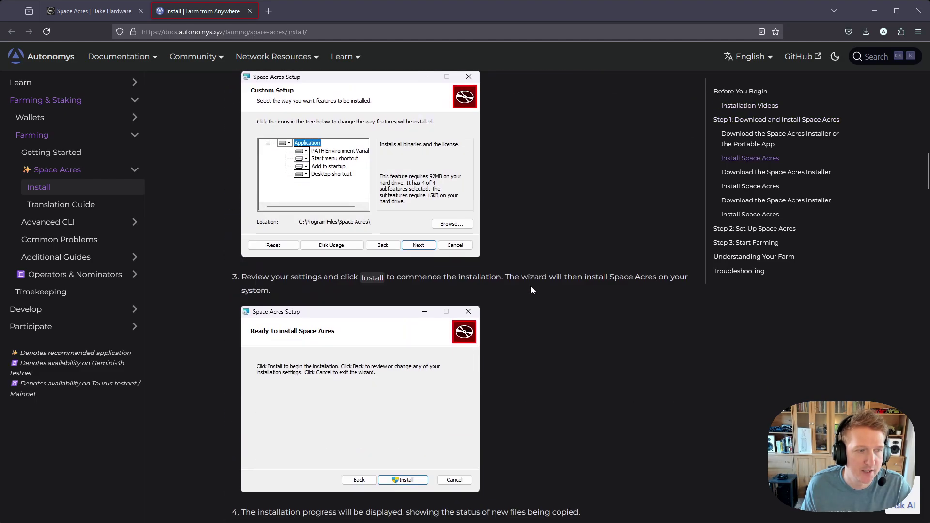
key("Home")
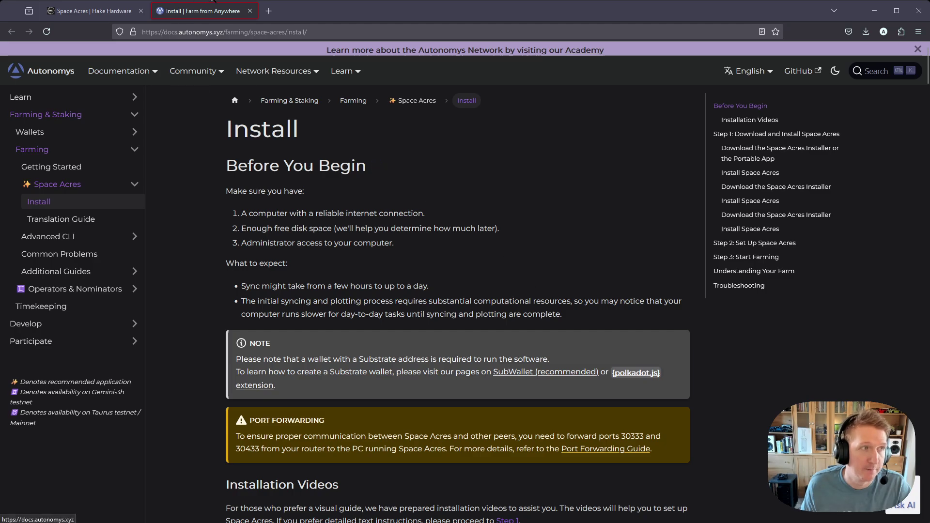
left_click(250, 11)
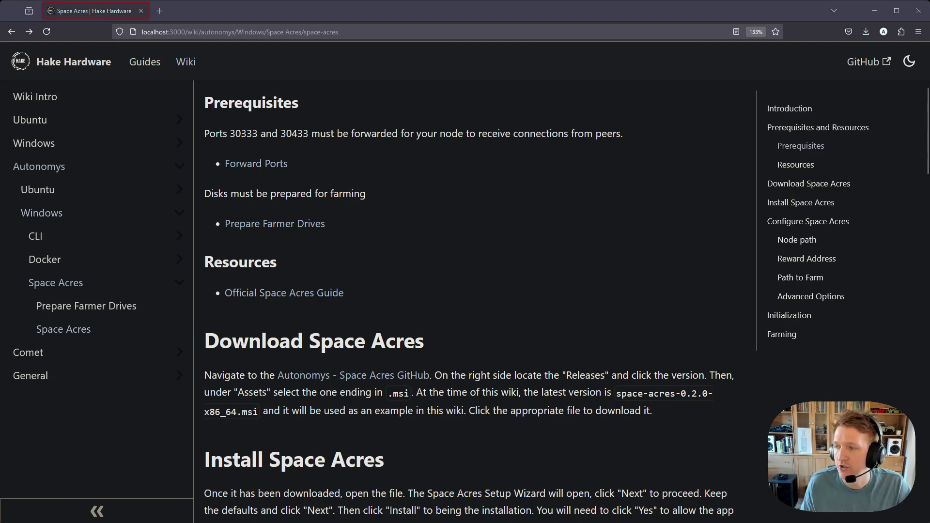
Launch Edge from the desktop and load github.com/autonomys/space-acres.
left_click(927, 521)
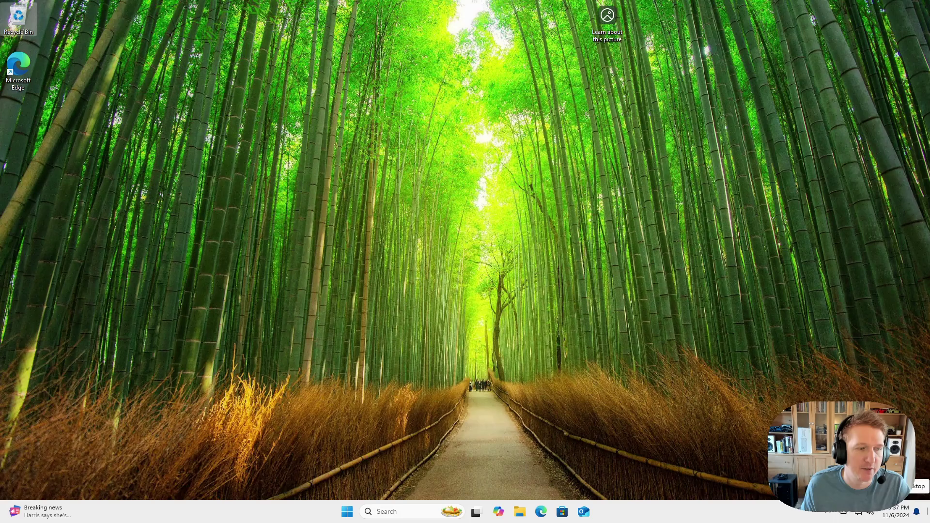
left_click(542, 512)
type("https://github.com/autonomys/space-acres")
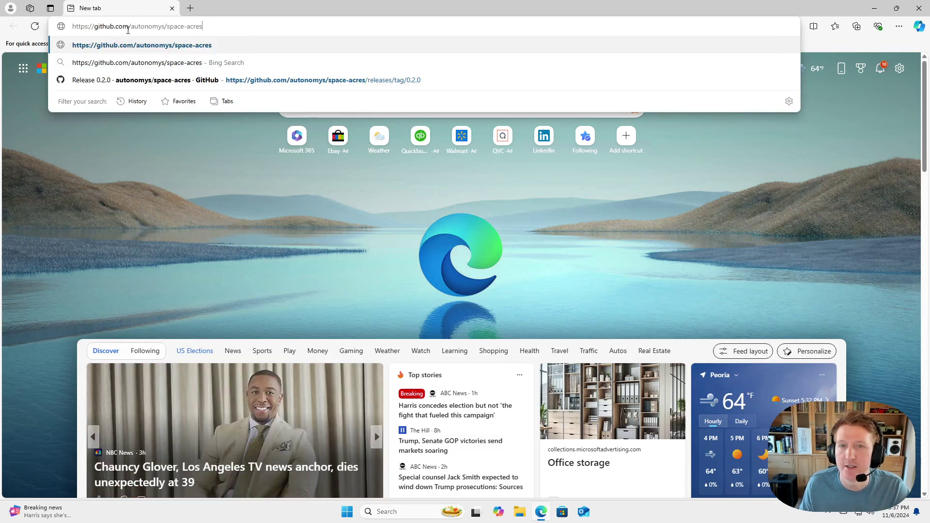
key("Return")
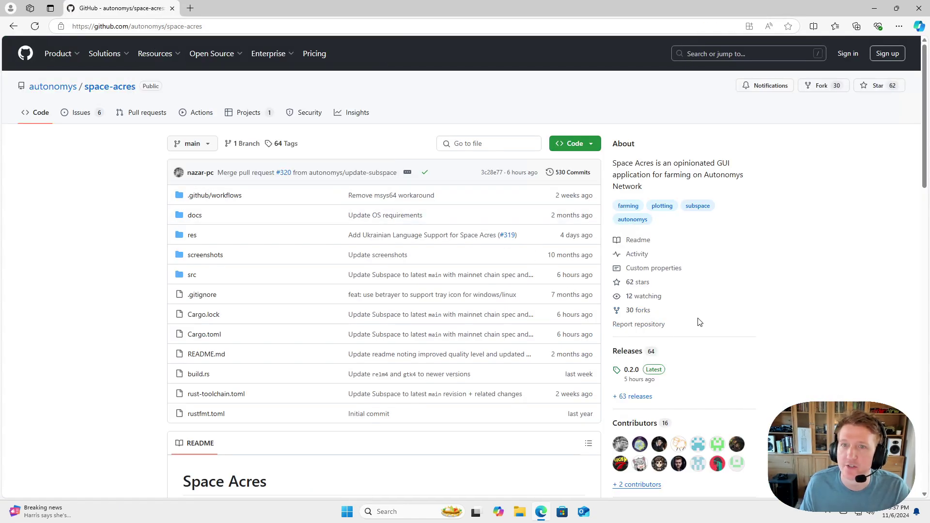
Open release 0.2.0 and download the space-acres-0.2.0-x86_64.msi asset.
left_click(633, 371)
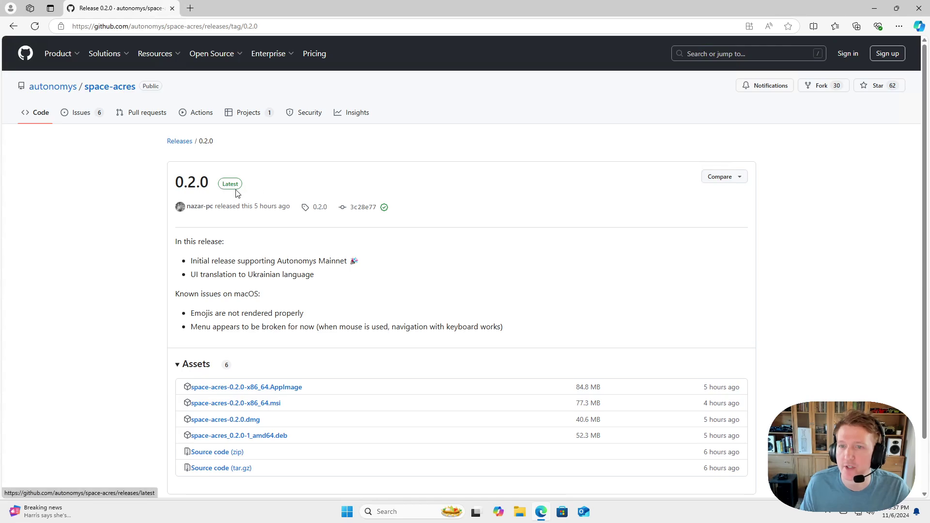
scroll(294, 252, "down", 1)
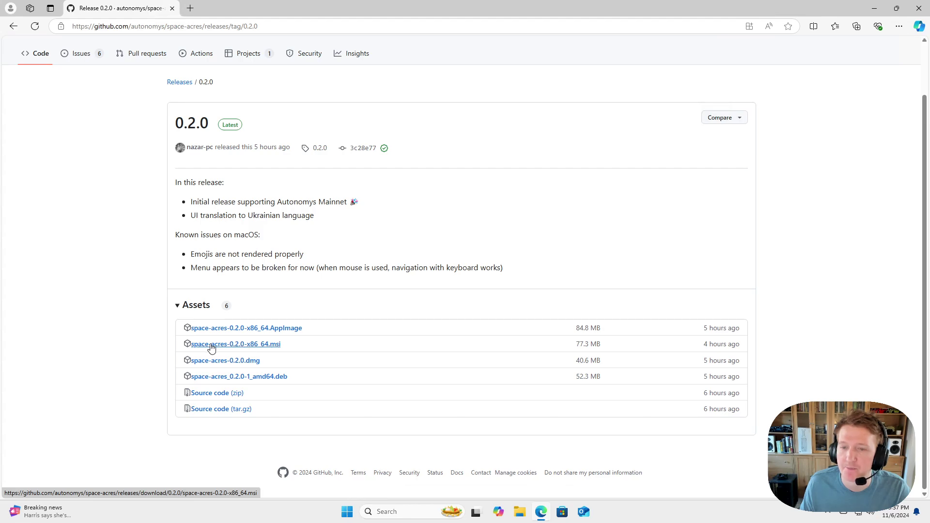
left_click(212, 348)
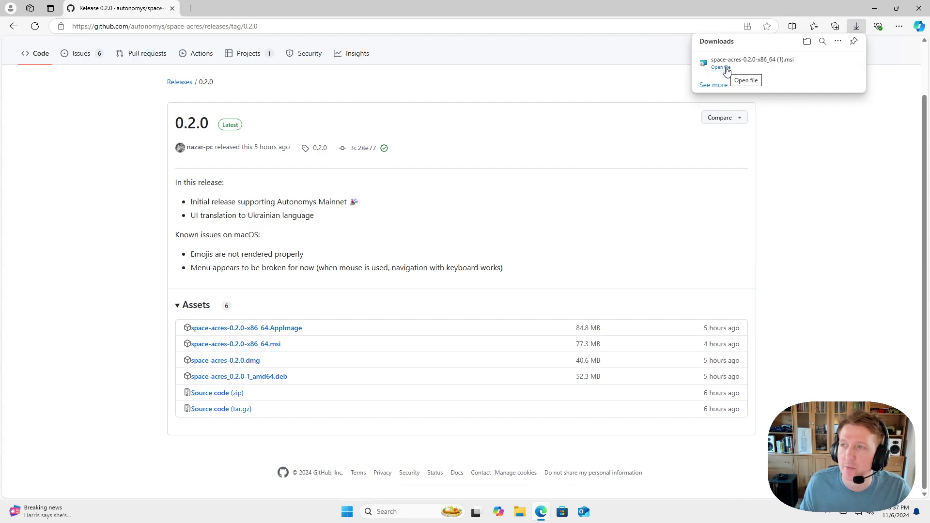
Run the downloaded .msi, close Edge, and install with default features, approving the UAC prompt.
left_click(726, 69)
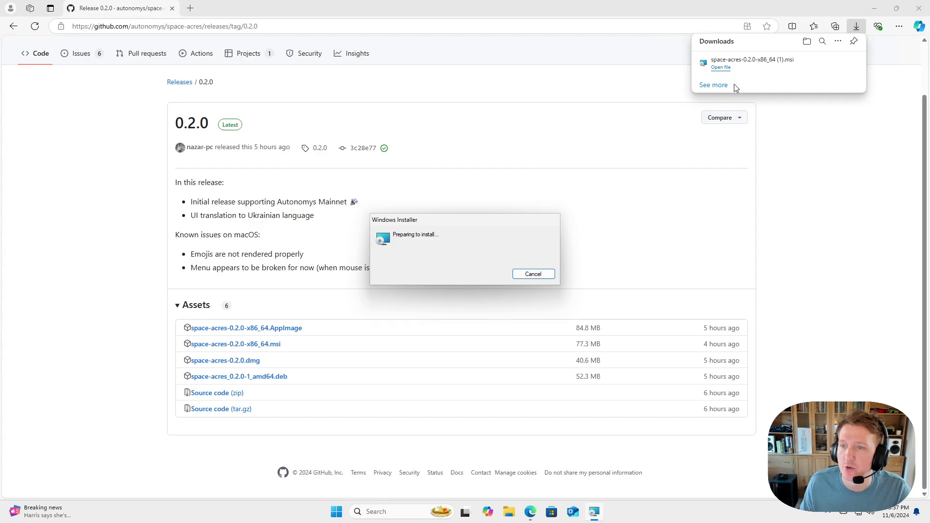
left_click(918, 13)
left_click(918, 9)
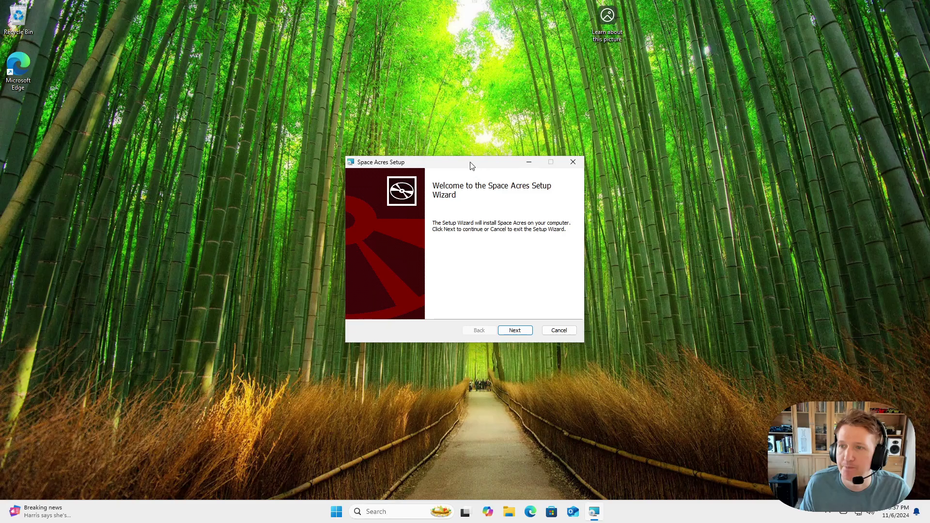
left_click_drag(472, 167, 434, 148)
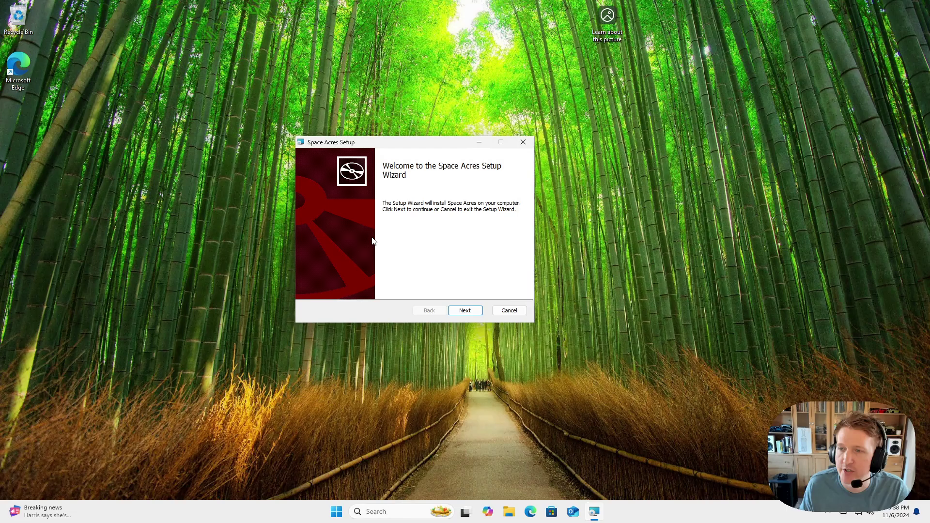
left_click(465, 310)
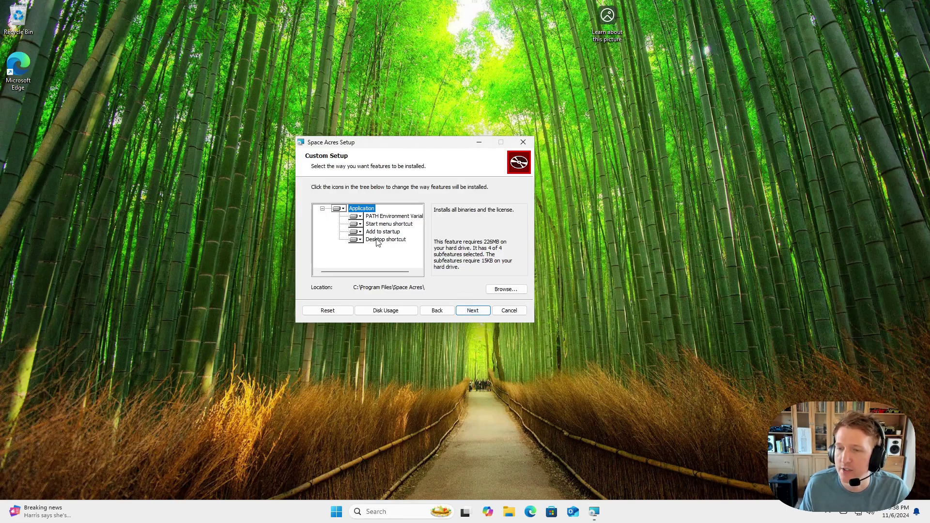
left_click(471, 314)
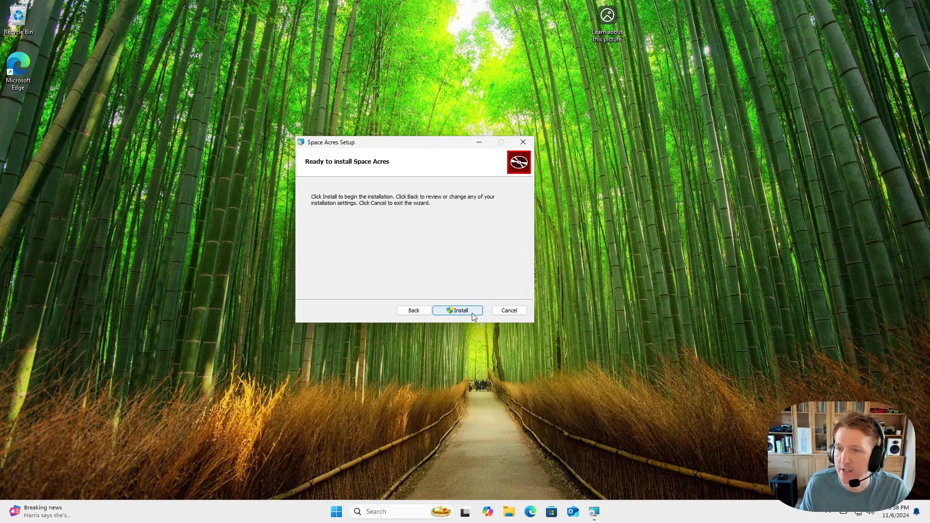
left_click(465, 310)
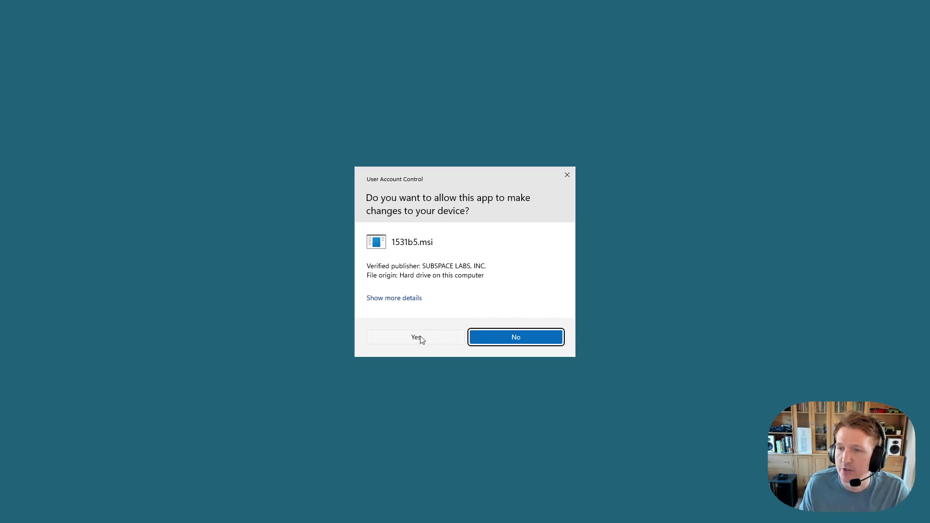
left_click(415, 337)
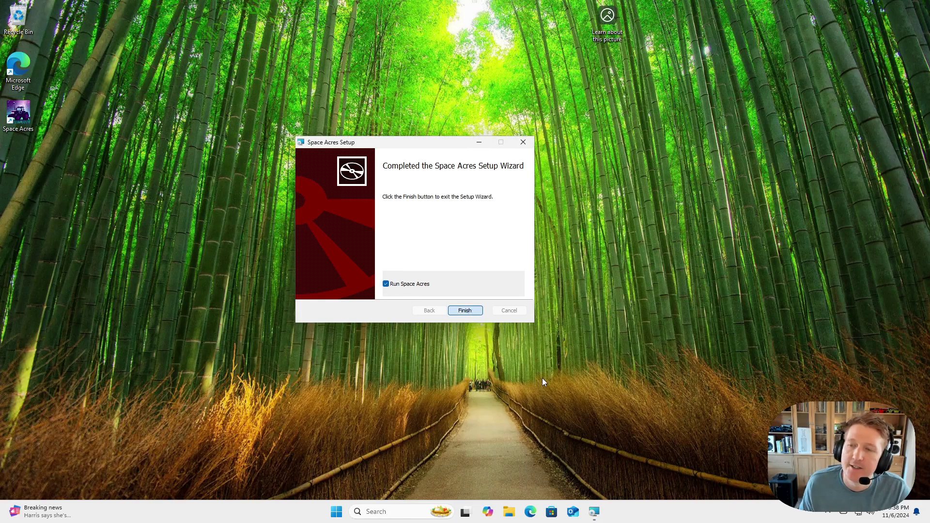
Finish setup with Run Space Acres checked, launching the version 0.2.0 Welcome screen.
key("Return")
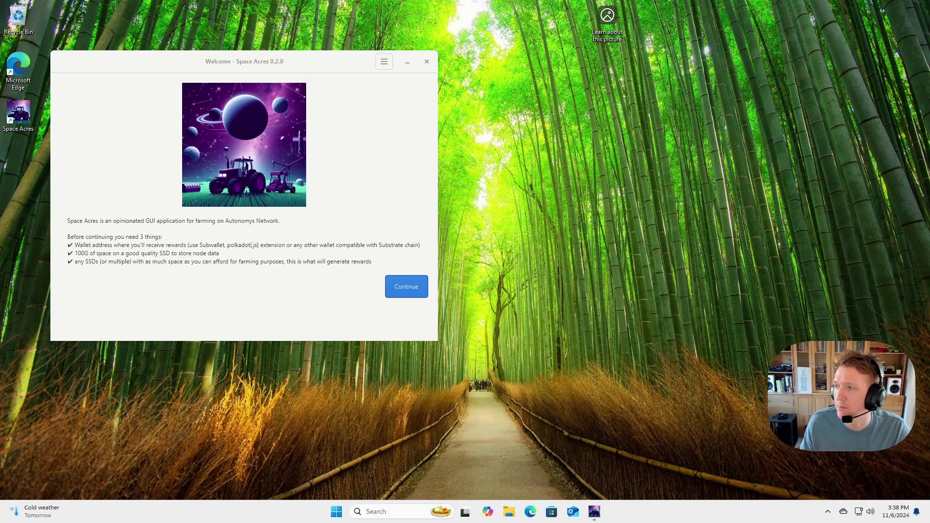
left_click(828, 511)
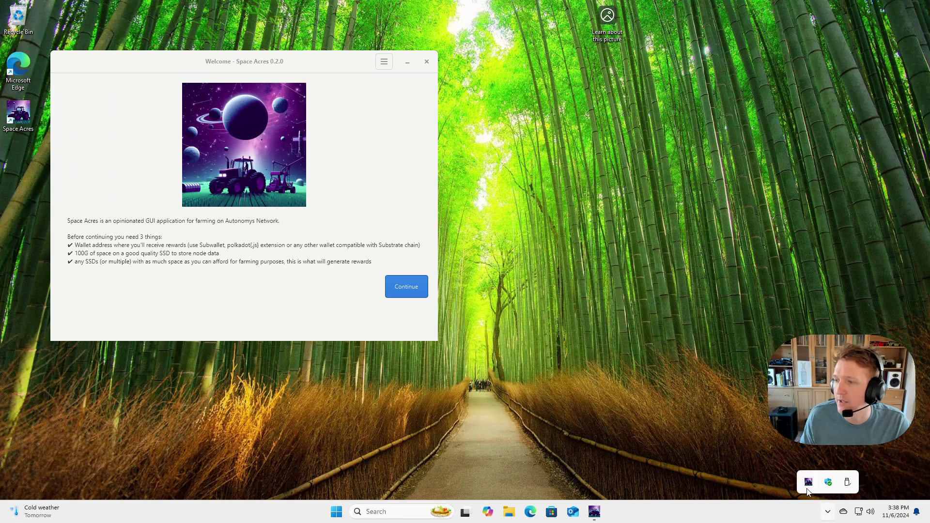
right_click(808, 483)
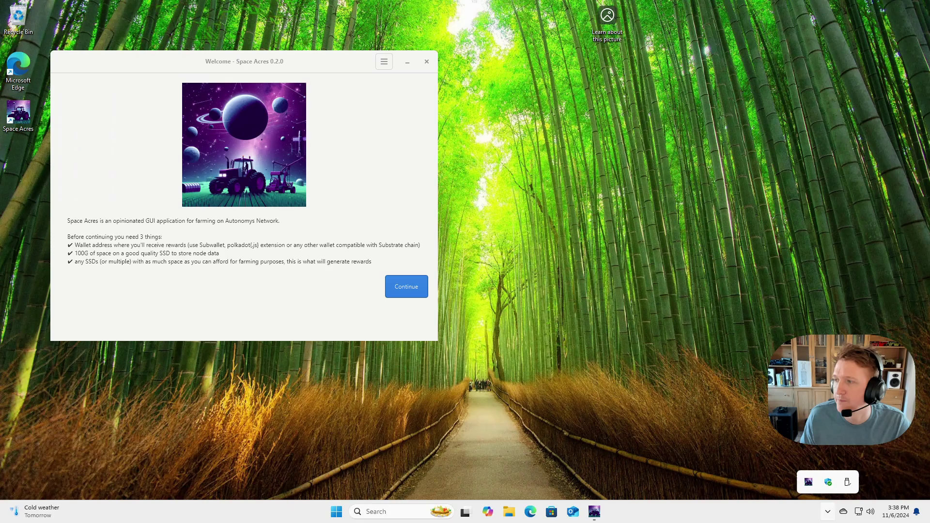
key("Escape")
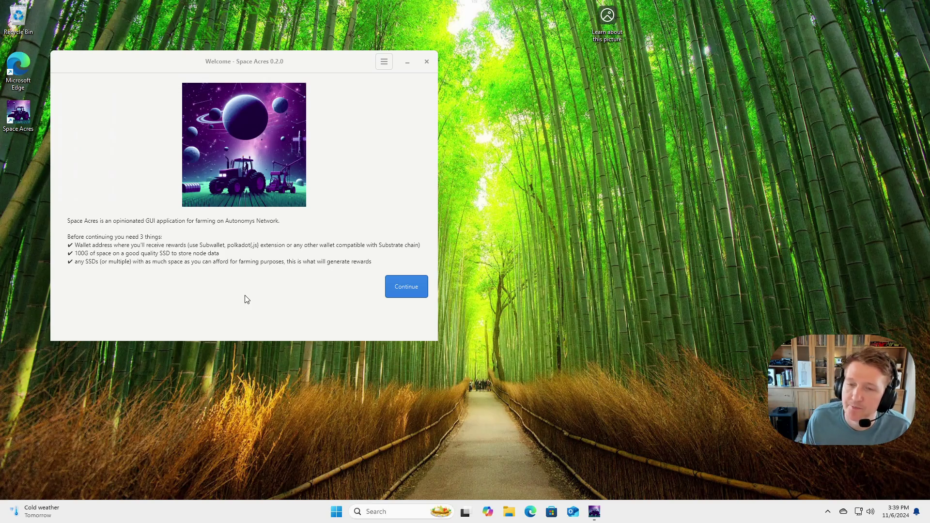
Continue to Configuration and browse to the user's home folder for the node path.
left_click(395, 287)
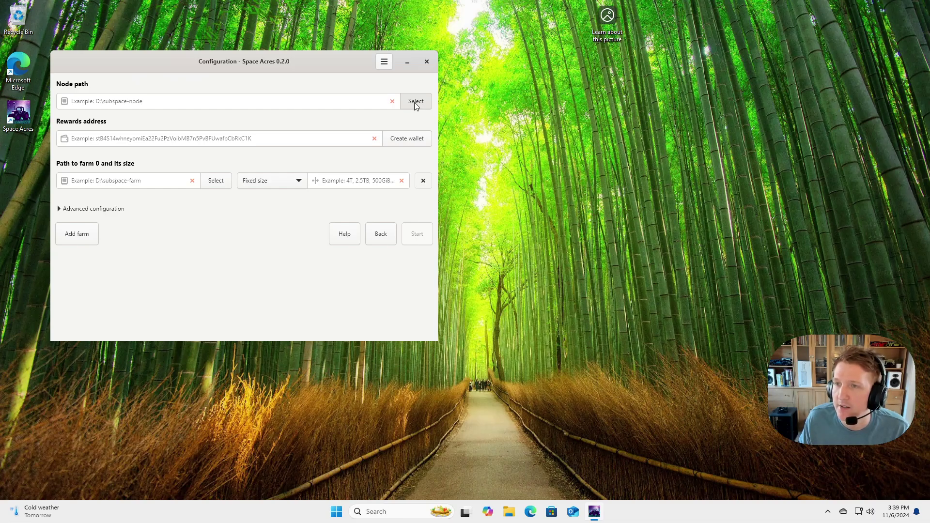
left_click(414, 102)
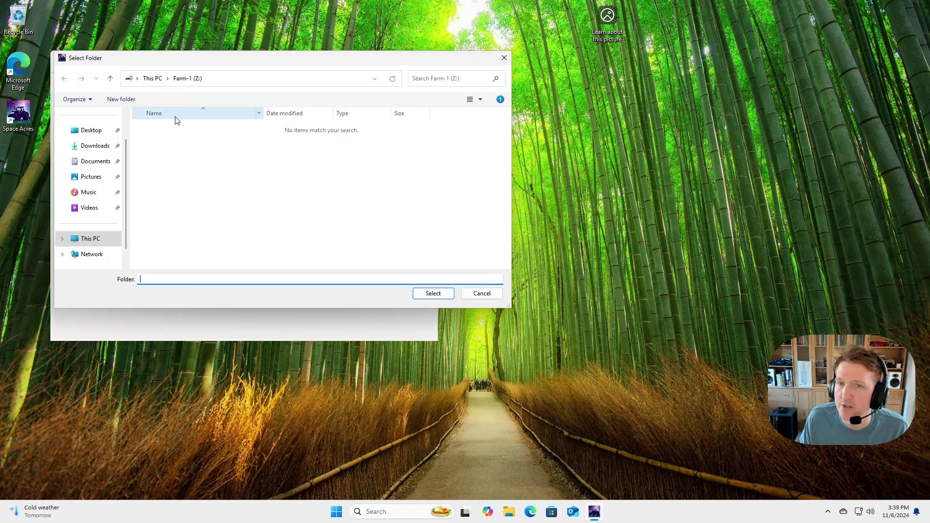
left_click(94, 240)
double_click(162, 138)
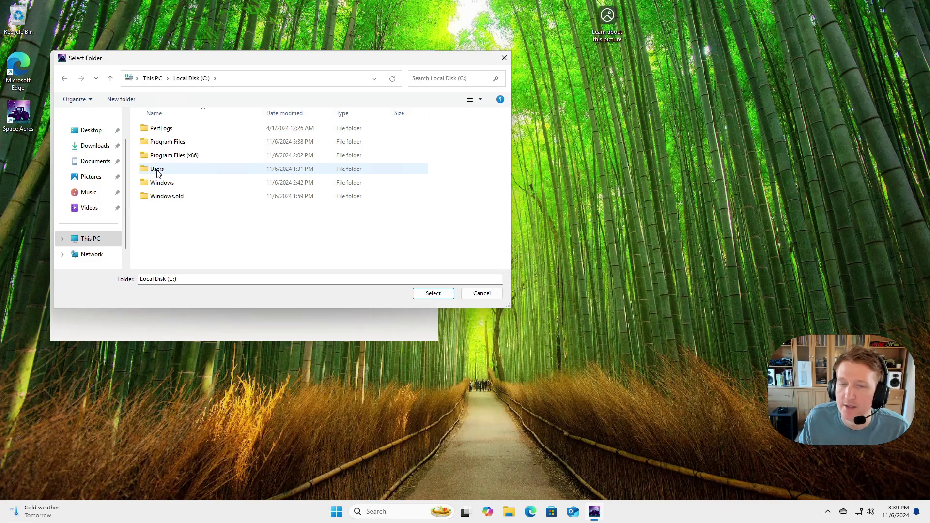
double_click(157, 170)
left_click(162, 135)
double_click(163, 134)
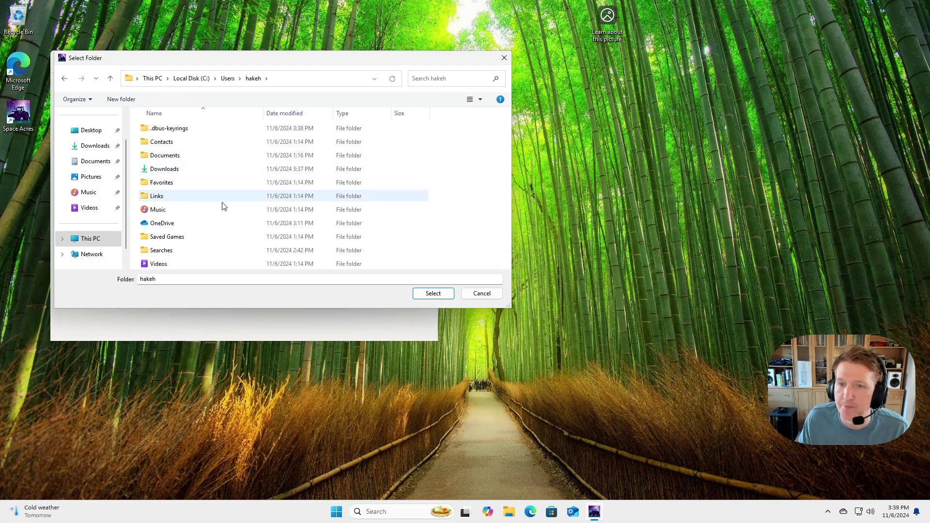
Create a new folder named Node there and select it as the node path.
right_click(185, 192)
mouse_move(231, 285)
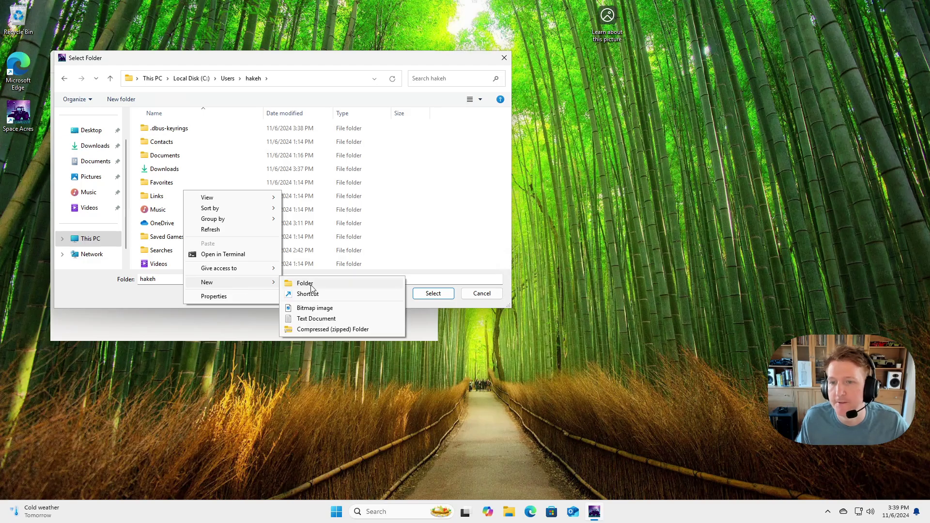
left_click(314, 286)
type("Node")
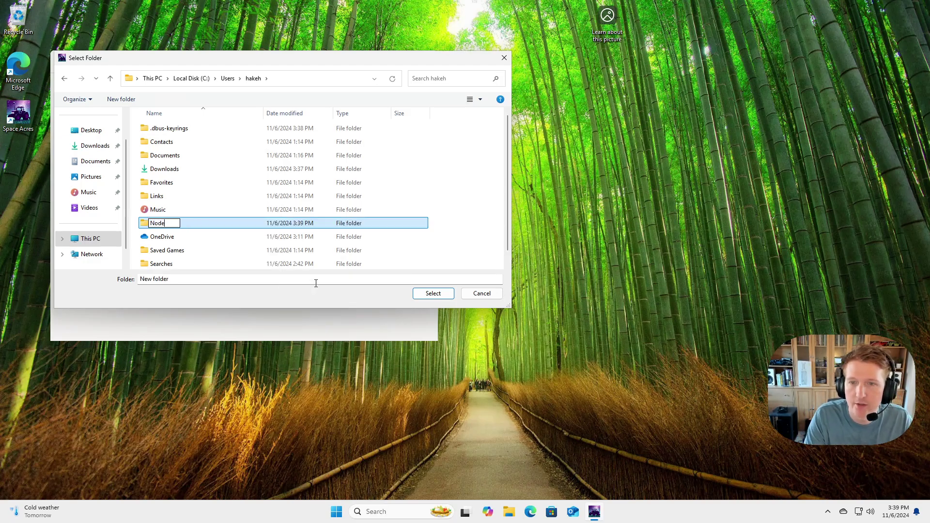
key("Return")
left_click(436, 296)
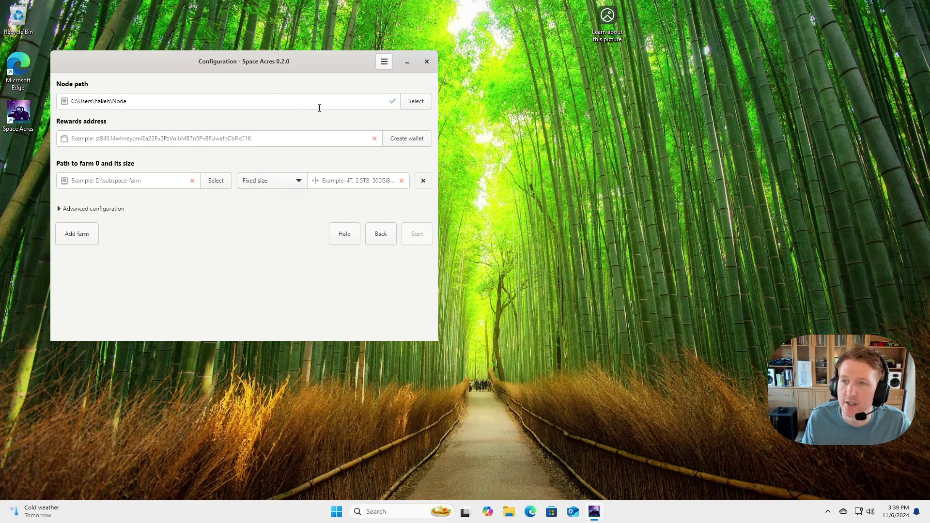
Open the first farm's folder picker, view This PC's drives, then cancel.
left_click(411, 103)
scroll(99, 240, "down", 3)
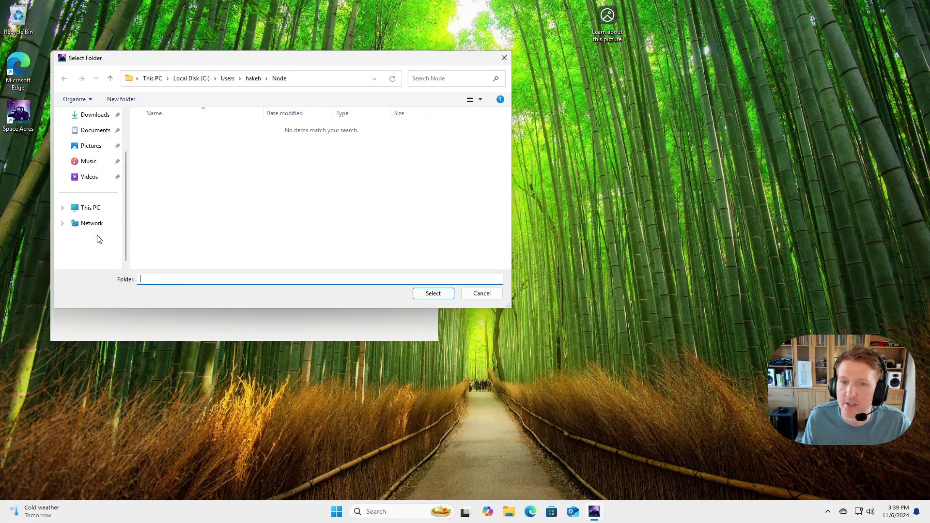
left_click(91, 210)
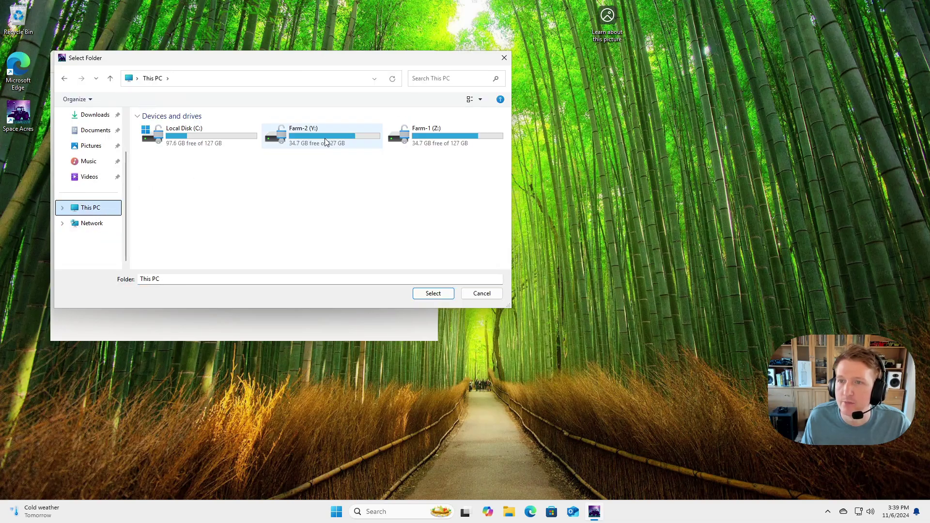
left_click(479, 297)
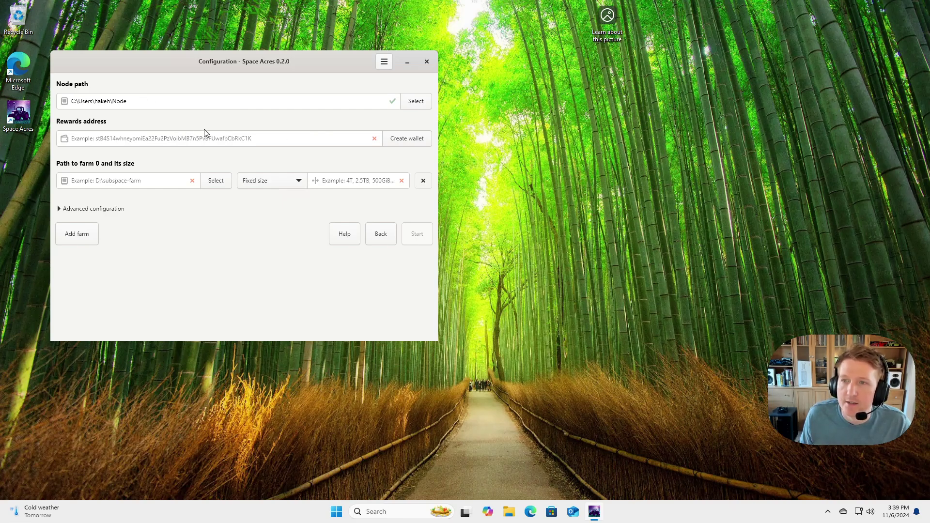
Paste the wallet address into the Rewards address field.
left_click(333, 138)
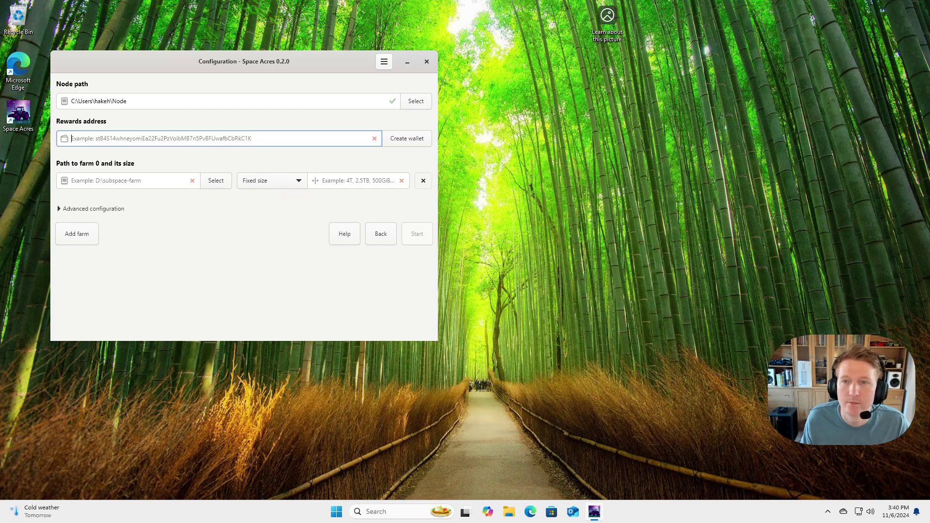
type("sucFPpS5i65LRAPX1eJxgiLCN6KZS7LA4bSV57DpkuWYkrpkc")
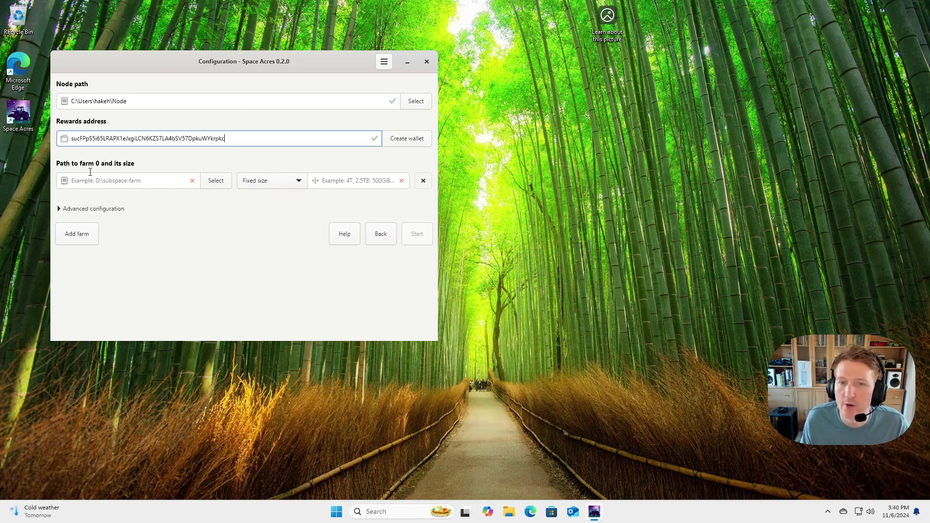
Set the first farm to drive Farm-2 (Y:) with size 100G.
left_click(217, 181)
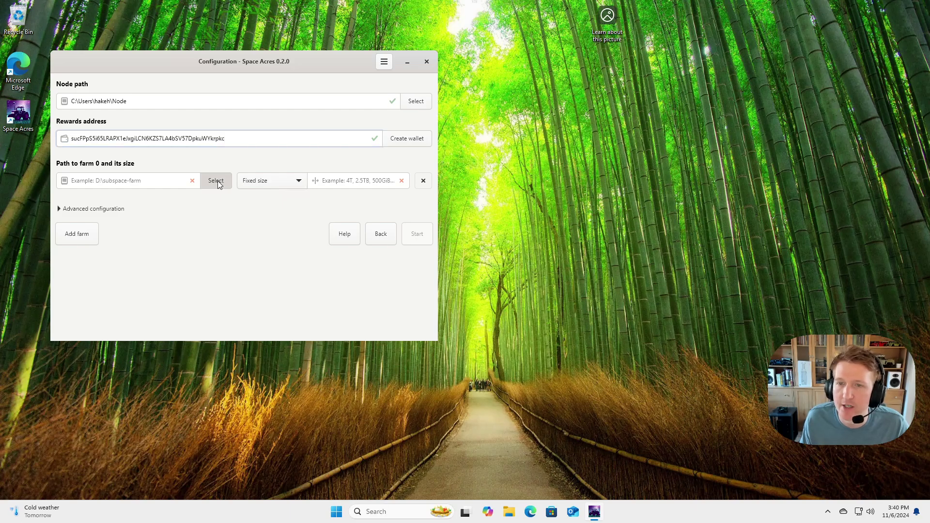
scroll(90, 218, "down", 3)
left_click(90, 213)
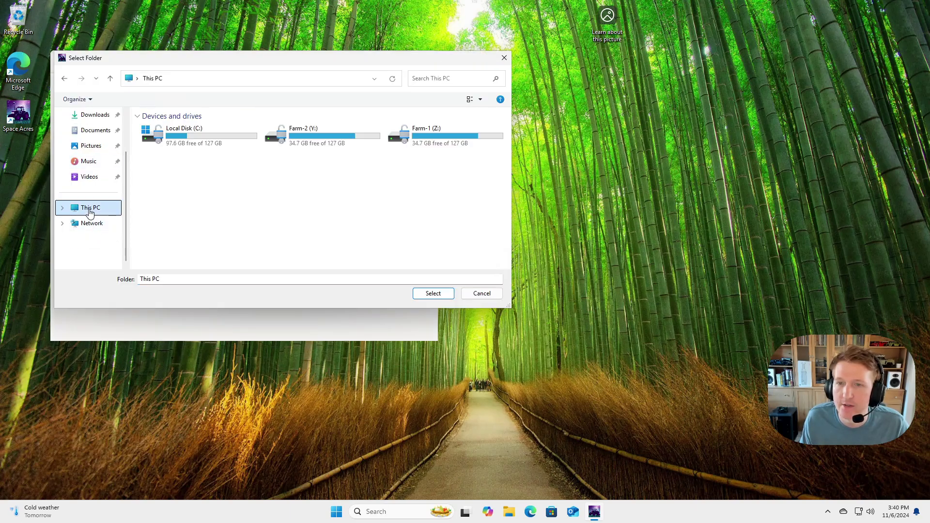
double_click(305, 142)
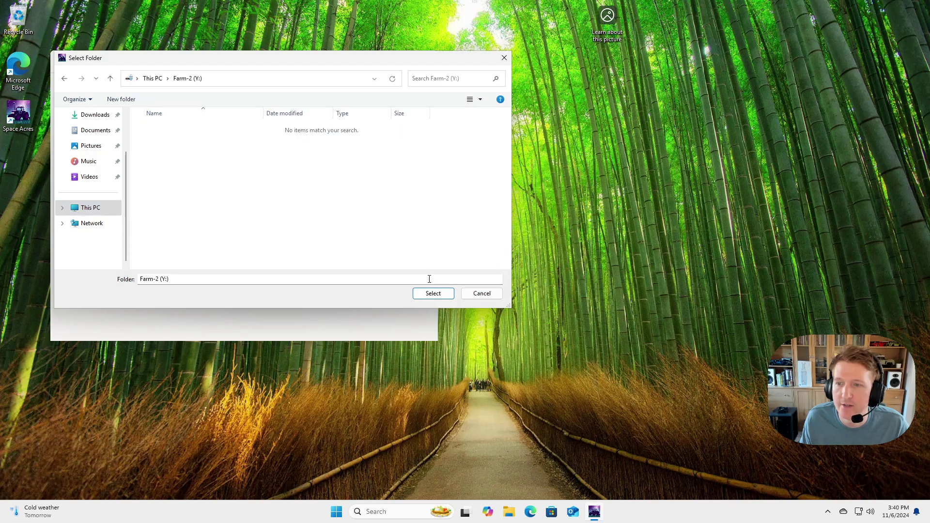
left_click(433, 293)
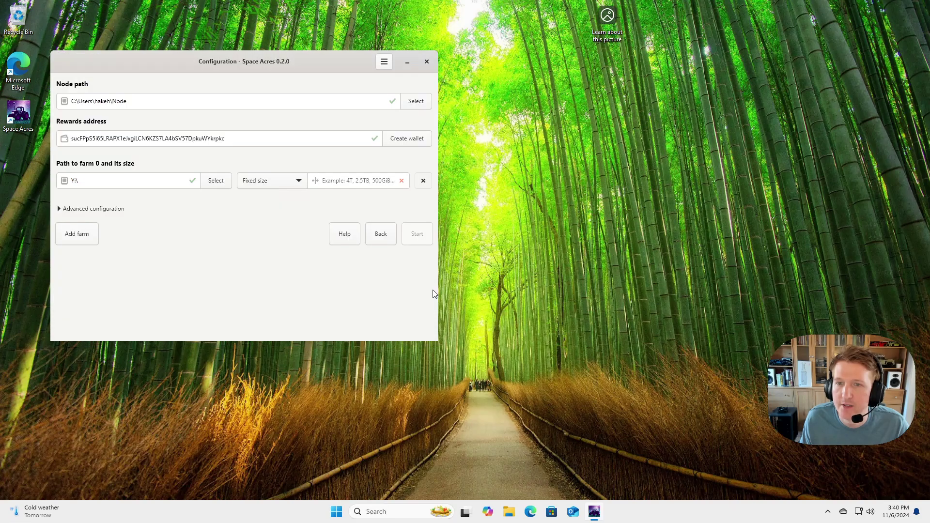
left_click(364, 180)
type("100")
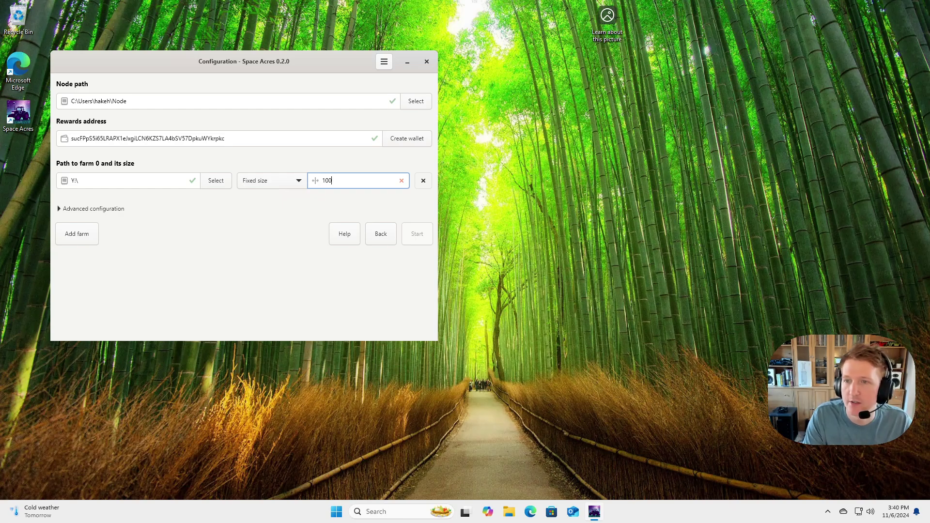
type("G")
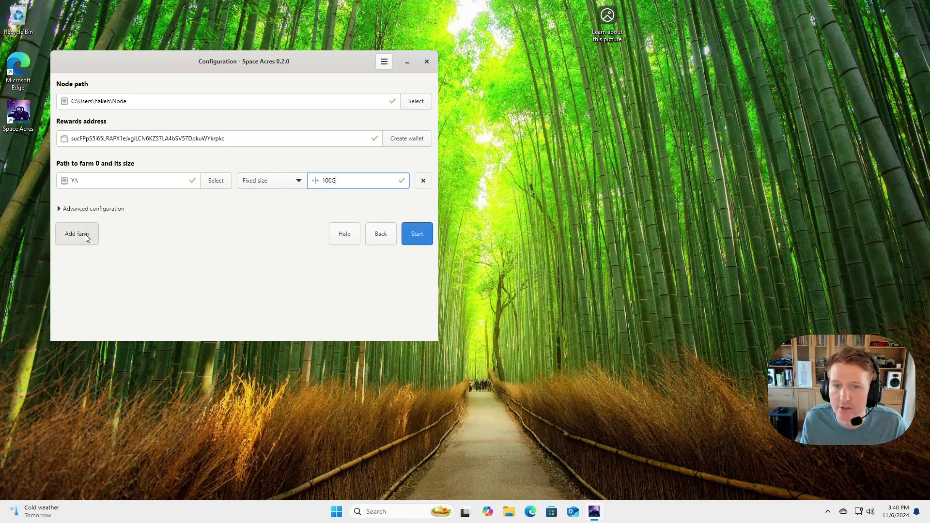
Add a second farm on drive Farm-1 (Z:) with size 100G.
left_click(88, 238)
left_click(211, 223)
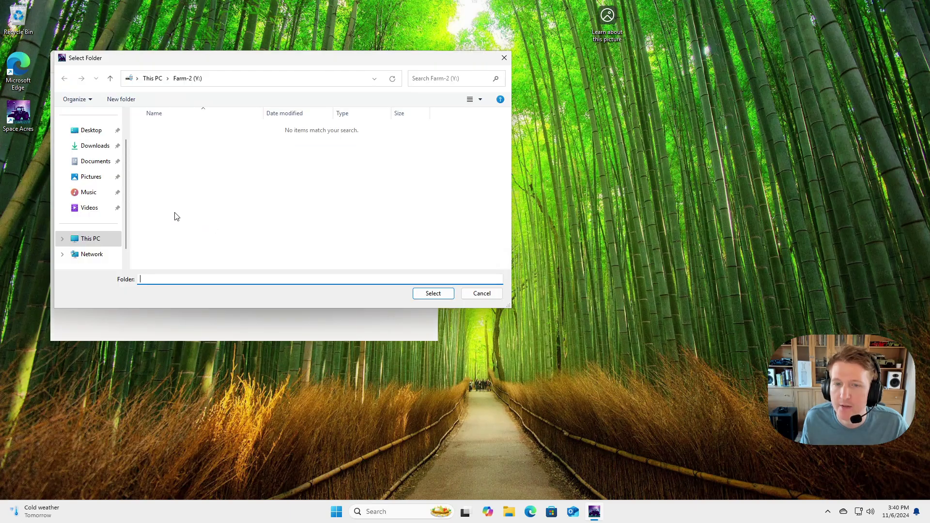
left_click(88, 239)
double_click(405, 143)
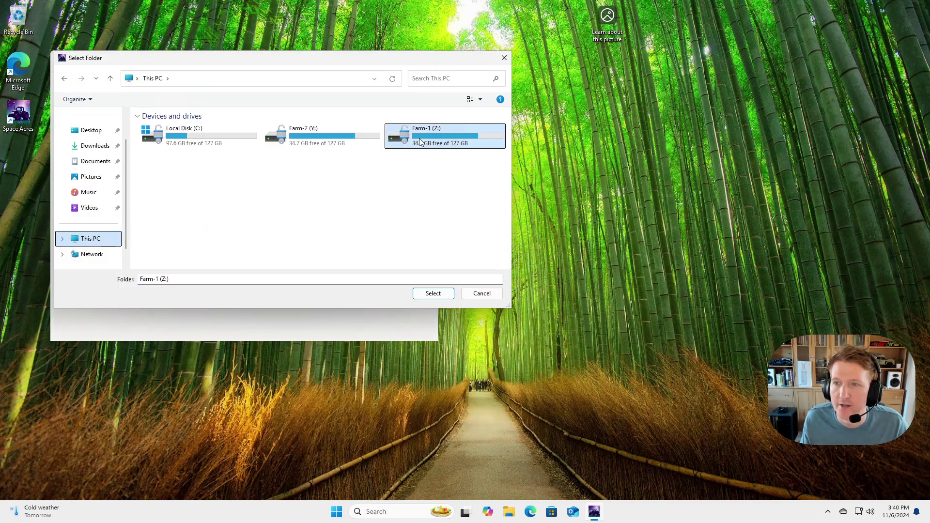
left_click(433, 293)
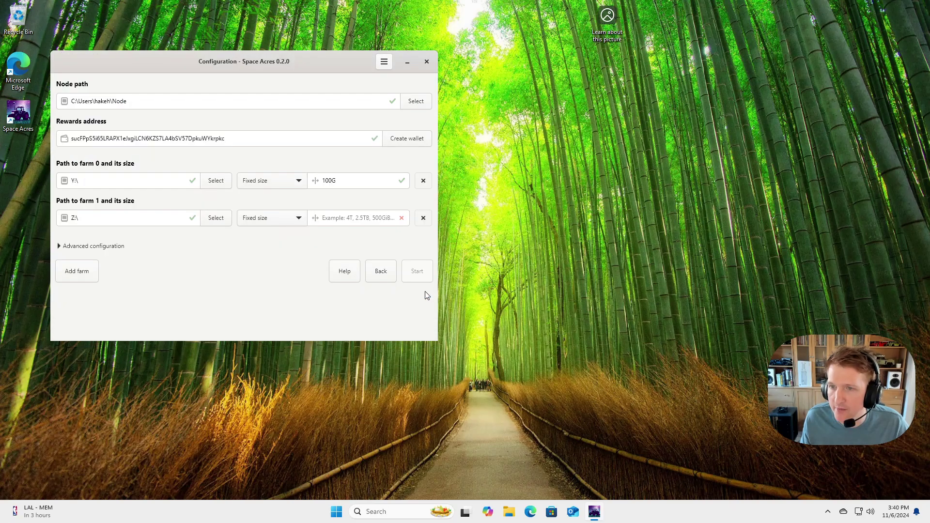
left_click(342, 218)
type("100G")
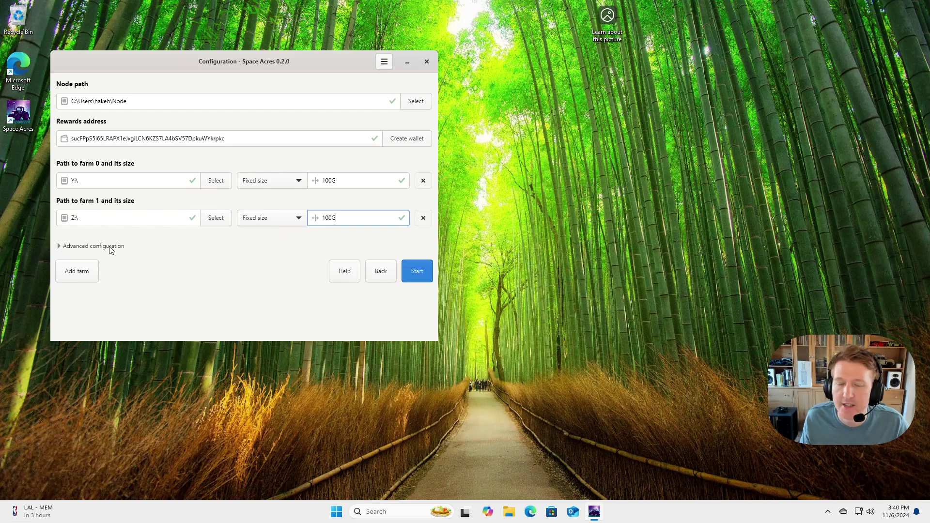
Expand Advanced configuration and read the CPU load, port and Faster networking tooltips, keeping defaults.
left_click(76, 247)
scroll(193, 241, "down", 2)
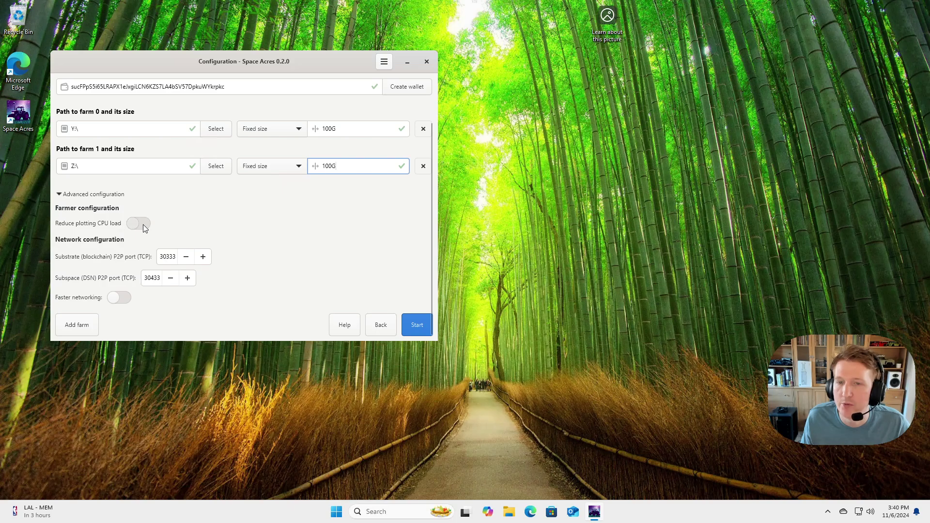
mouse_move(144, 226)
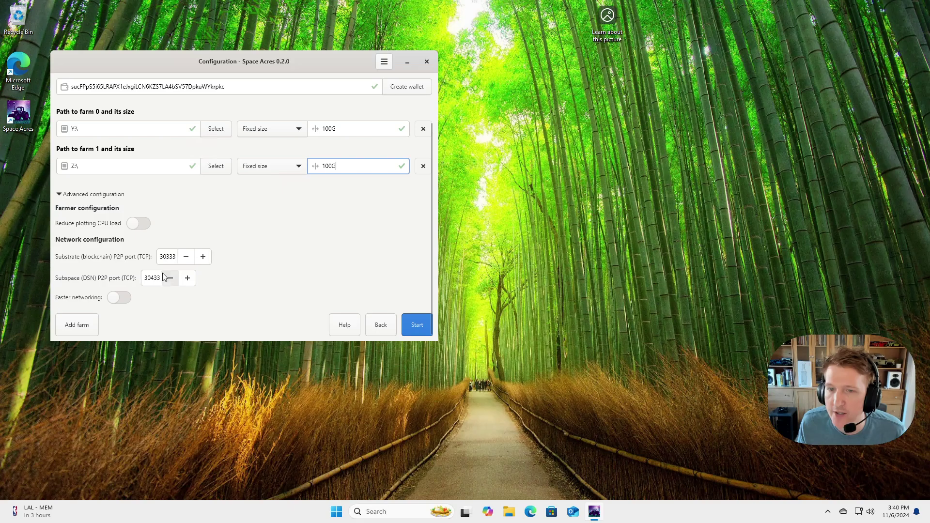
mouse_move(157, 278)
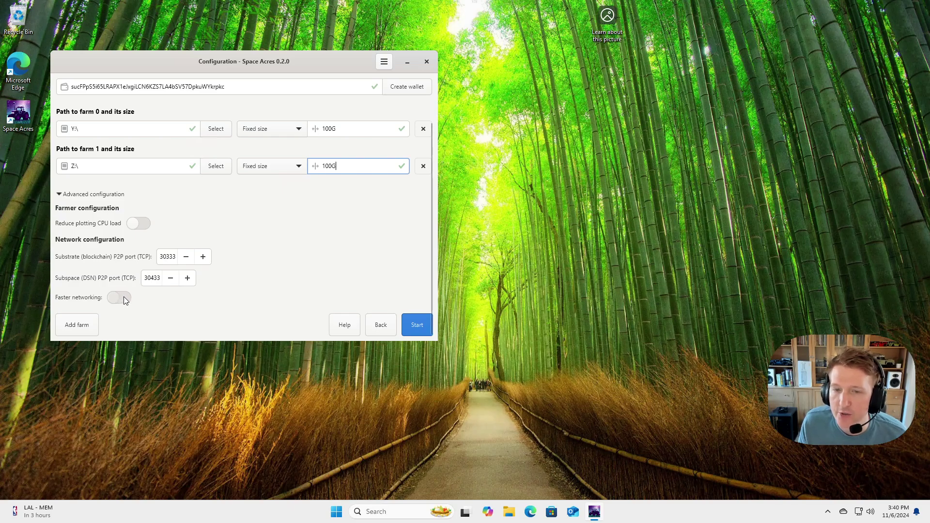
mouse_move(122, 301)
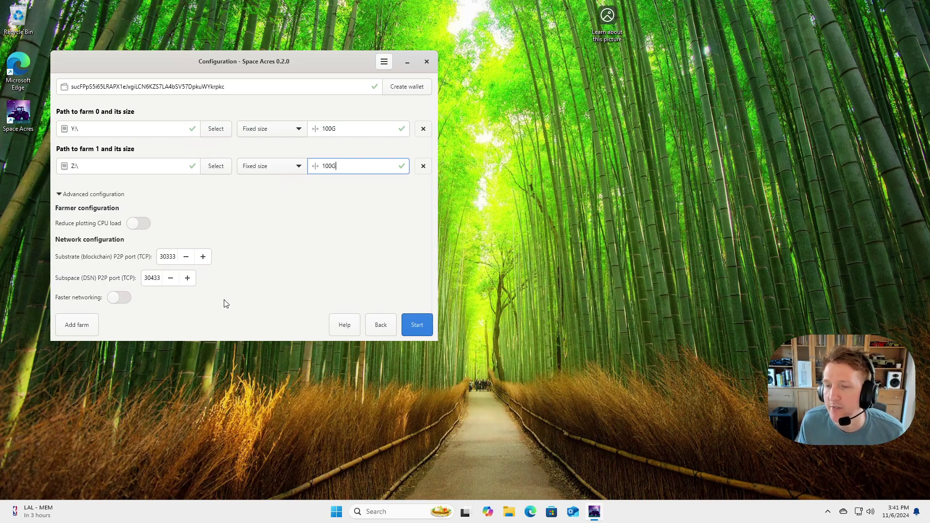
Start the node and farmer, repositioning the Space Acres window while it loads.
left_click(415, 325)
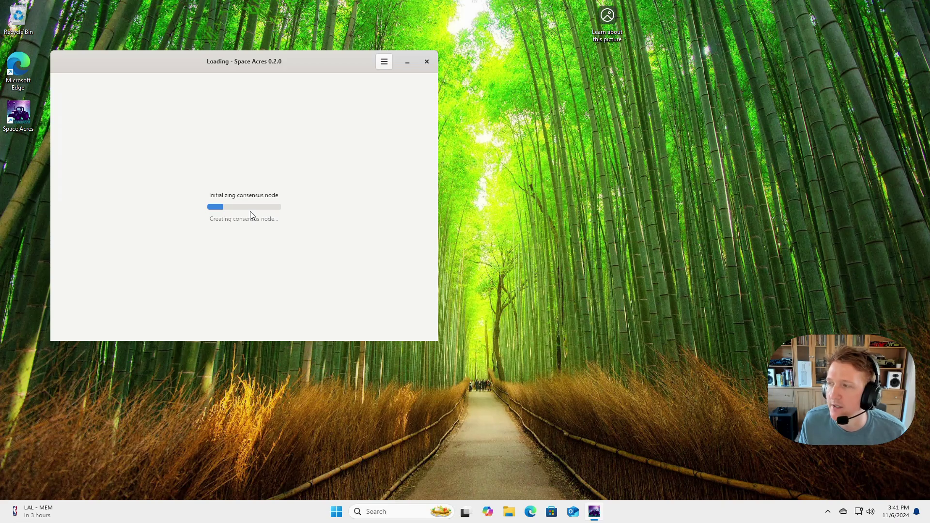
left_click_drag(264, 58, 500, 109)
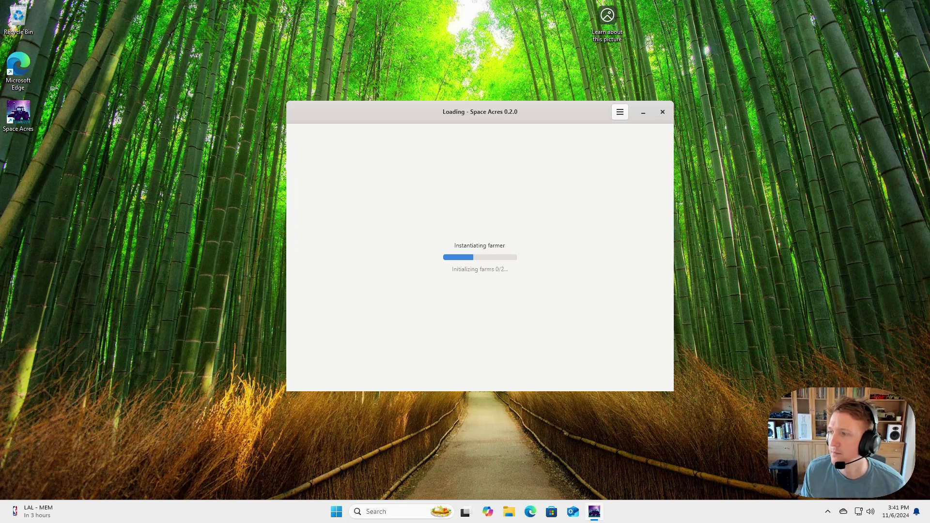
left_click(405, 113)
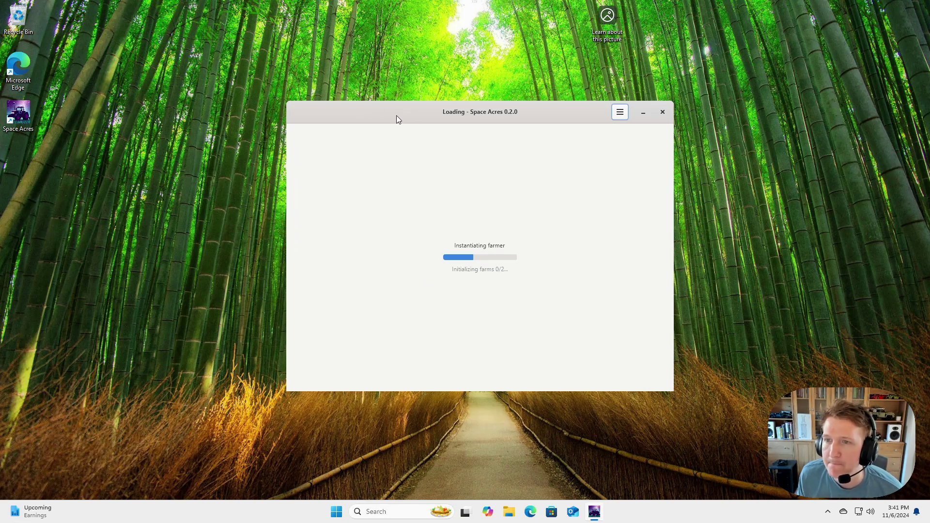
left_click_drag(396, 120, 328, 92)
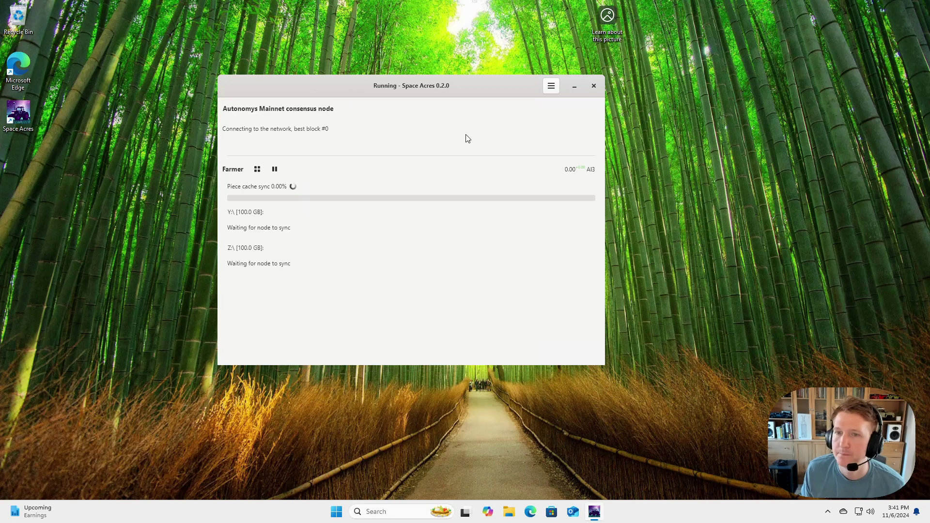